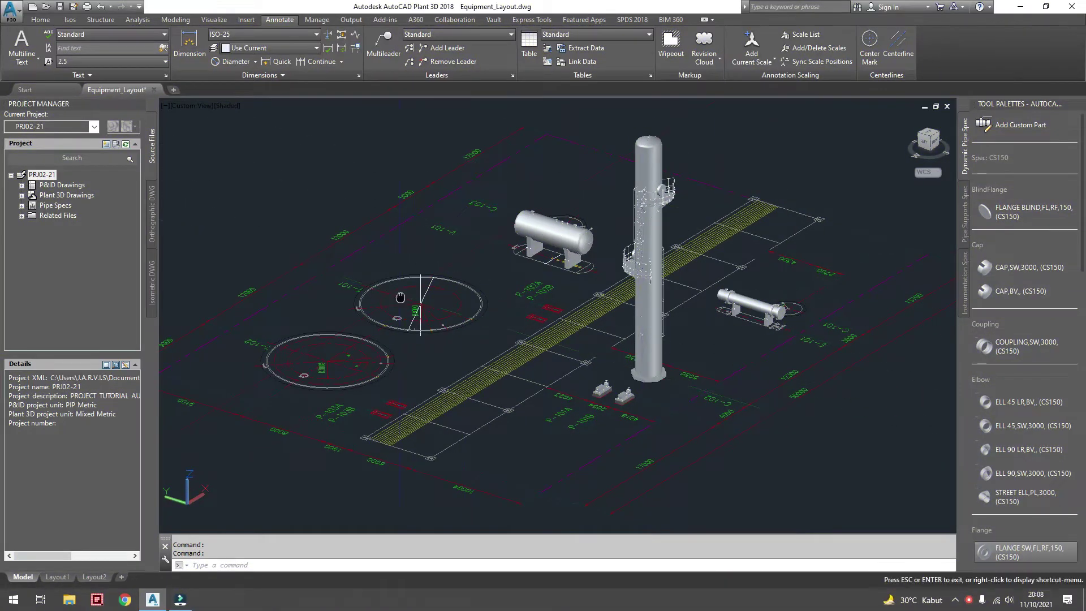
Pan and zoom the layout onto the two R3000 circular tank foundations.
{"action": "mouse_move", "coordinate": [334, 342]}
{"action": "middle_mouse_down"}
{"action": "mouse_move", "coordinate": [490, 342]}
{"action": "mouse_move", "coordinate": [464, 366]}
{"action": "mouse_move", "coordinate": [490, 350]}
{"action": "middle_mouse_up"}
{"action": "scroll", "coordinate": [490, 343], "scroll_direction": "up", "scroll_amount": 2}
{"action": "scroll", "coordinate": [490, 342], "scroll_direction": "up", "scroll_amount": 4}
{"action": "scroll", "coordinate": [467, 351], "scroll_direction": "down", "scroll_amount": 2}
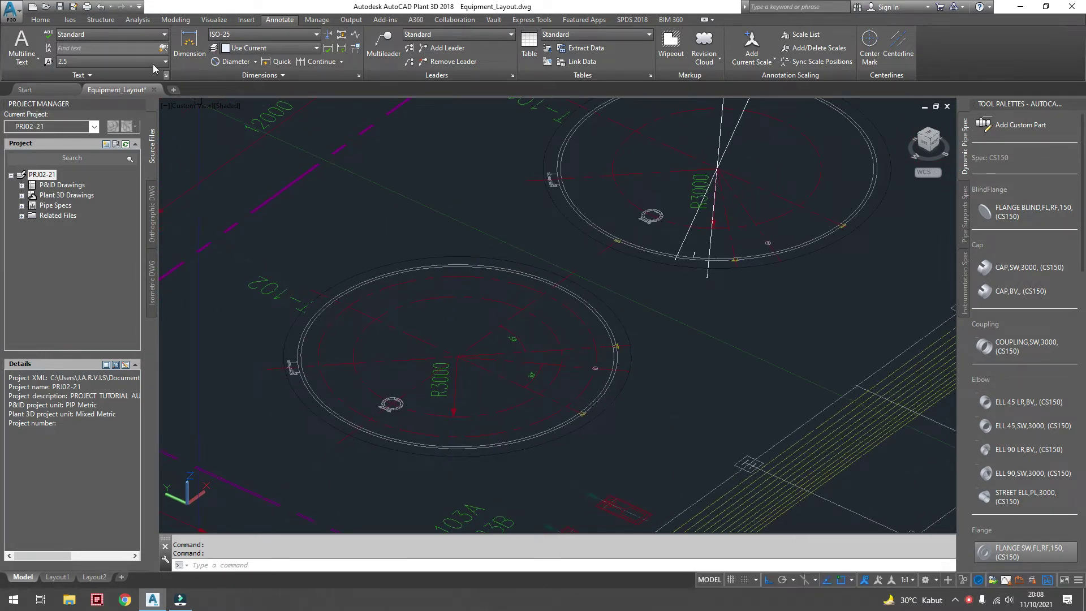
Start a new Vertical Tank equipment with the description OIL TANK.
{"action": "left_click", "coordinate": [52, 22]}
{"action": "left_click", "coordinate": [544, 53]}
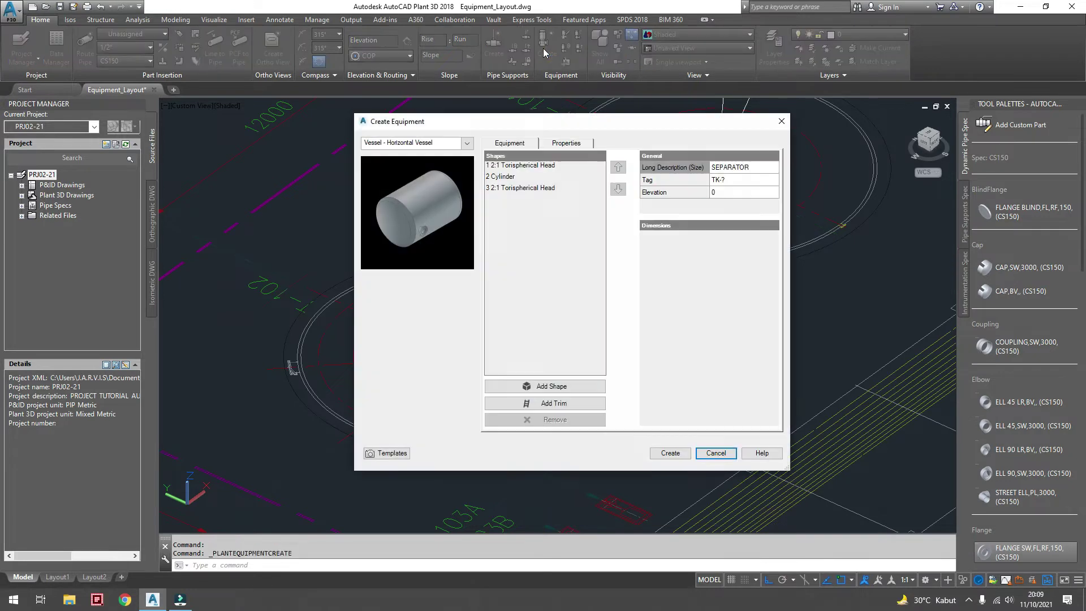
{"action": "left_click", "coordinate": [468, 148]}
{"action": "mouse_move", "coordinate": [407, 381]}
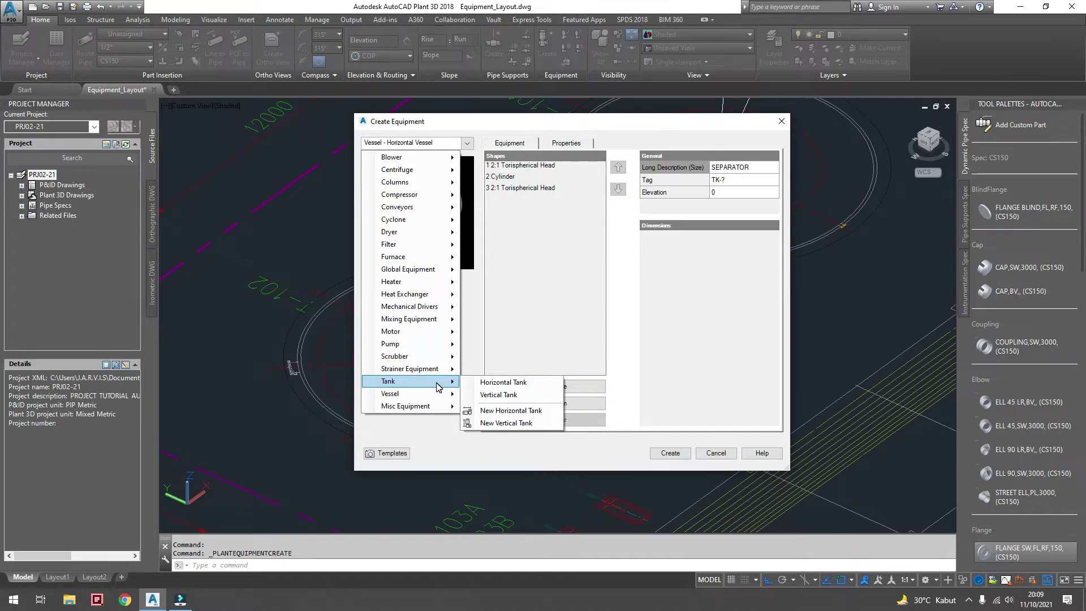
{"action": "left_click", "coordinate": [500, 394]}
{"action": "left_click", "coordinate": [730, 167]}
{"action": "type", "text": "0"}
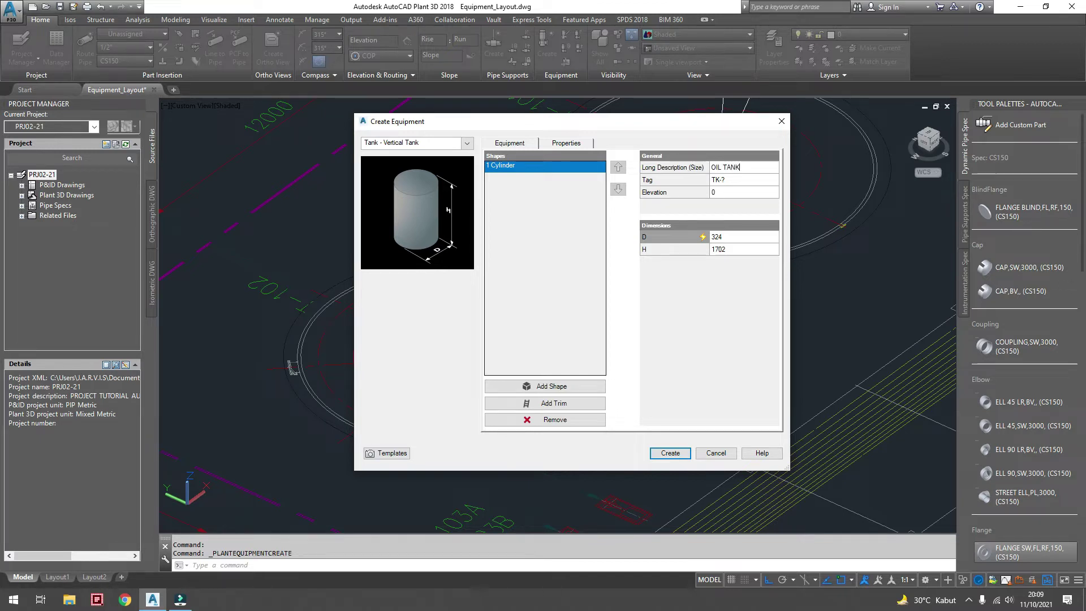
Tag the tank T-102 and give it diameter 9000 and height 10000.
{"action": "left_click", "coordinate": [739, 180]}
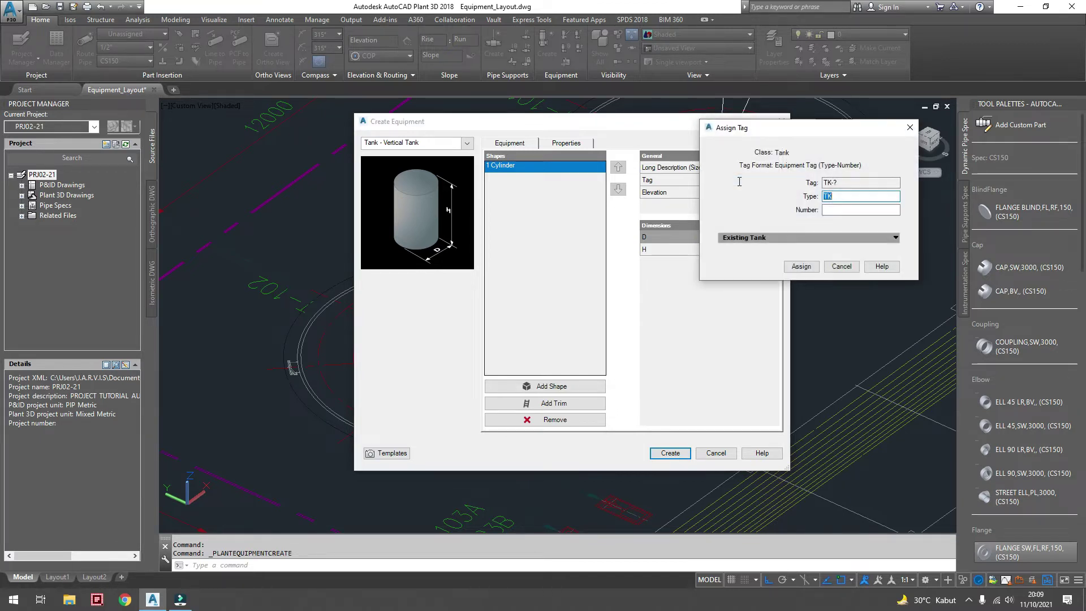
{"action": "left_click", "coordinate": [832, 210]}
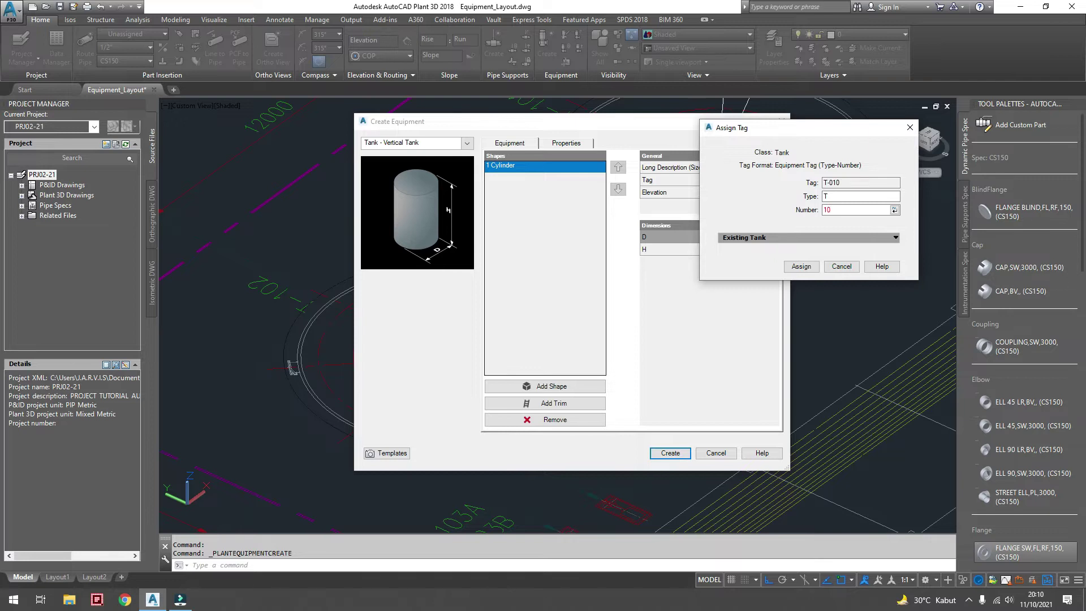
{"action": "left_click", "coordinate": [808, 267]}
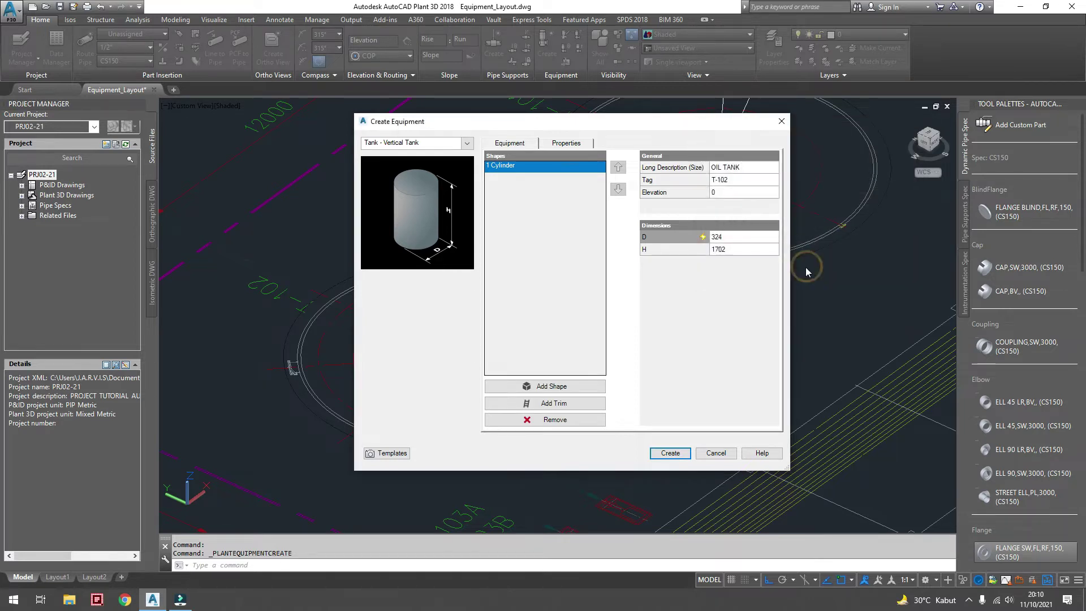
{"action": "left_click", "coordinate": [727, 191]}
{"action": "left_click", "coordinate": [726, 236]}
{"action": "type", "text": "9000"}
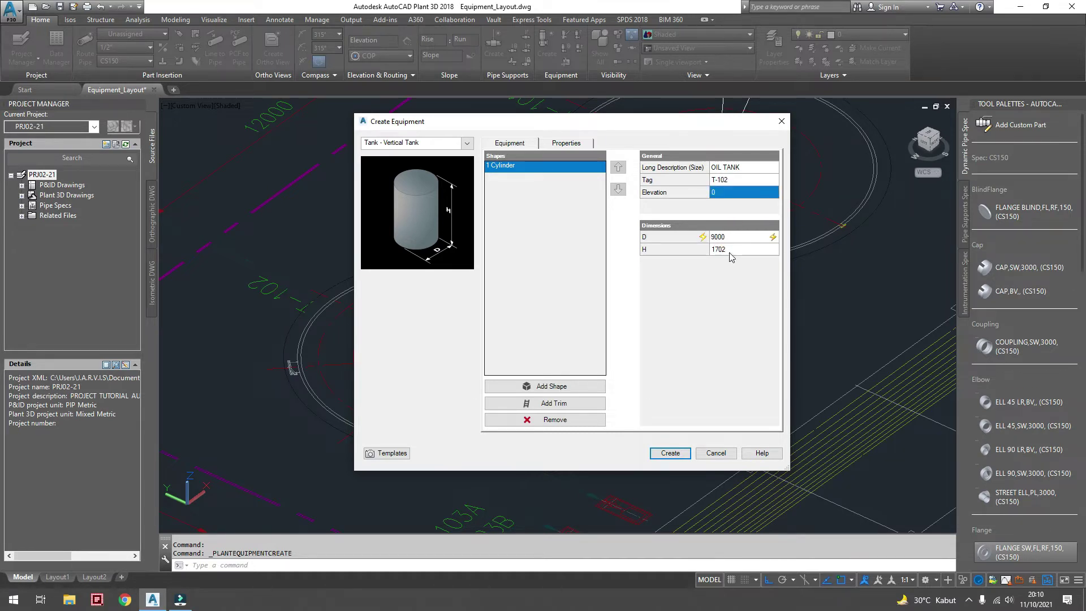
{"action": "left_click", "coordinate": [730, 252]}
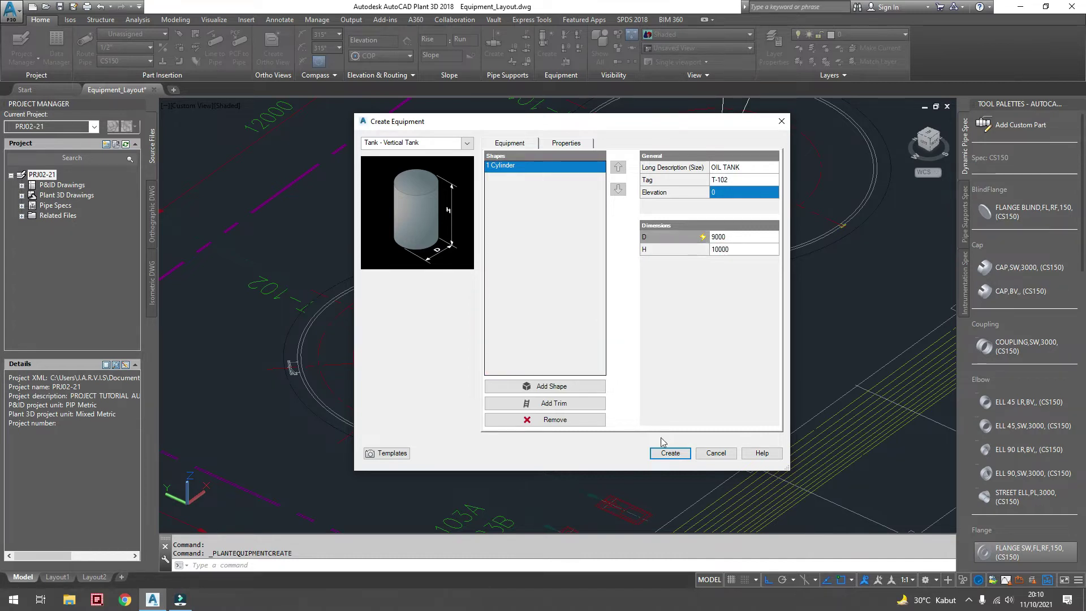
{"action": "left_click", "coordinate": [669, 454]}
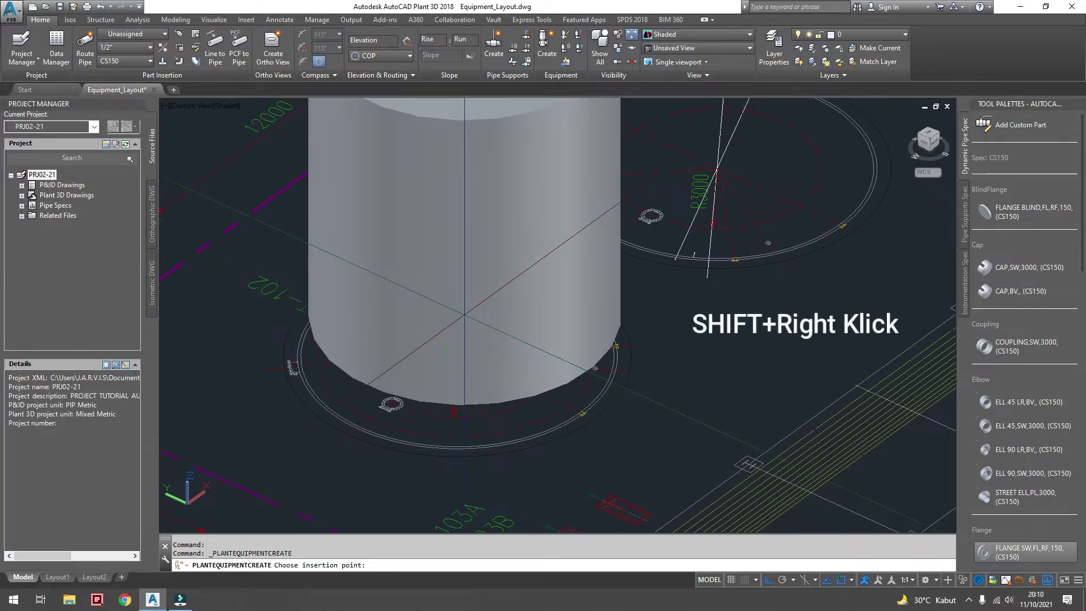
Place tank T-102 at the foundation circle's centre with 0° rotation.
{"action": "right_click", "coordinate": [465, 318], "text": "shift"}
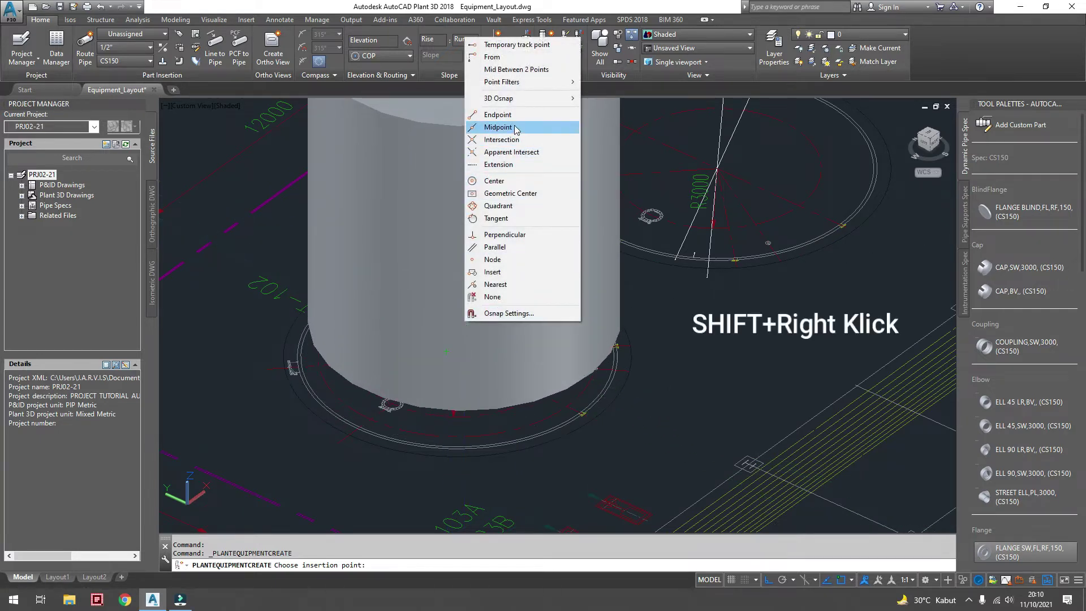
{"action": "left_click", "coordinate": [502, 182]}
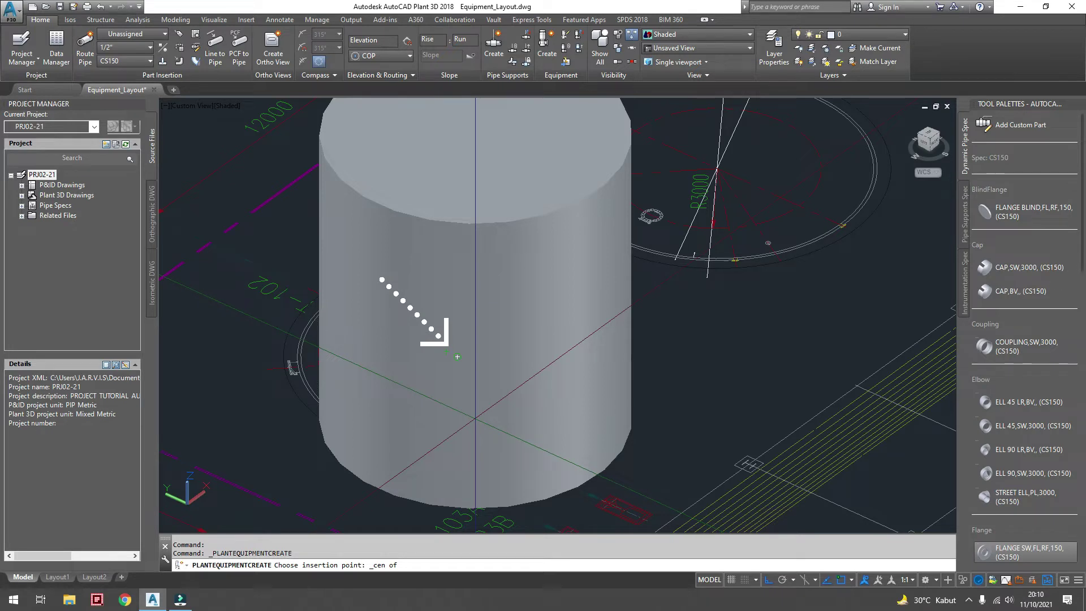
{"action": "left_click", "coordinate": [457, 357]}
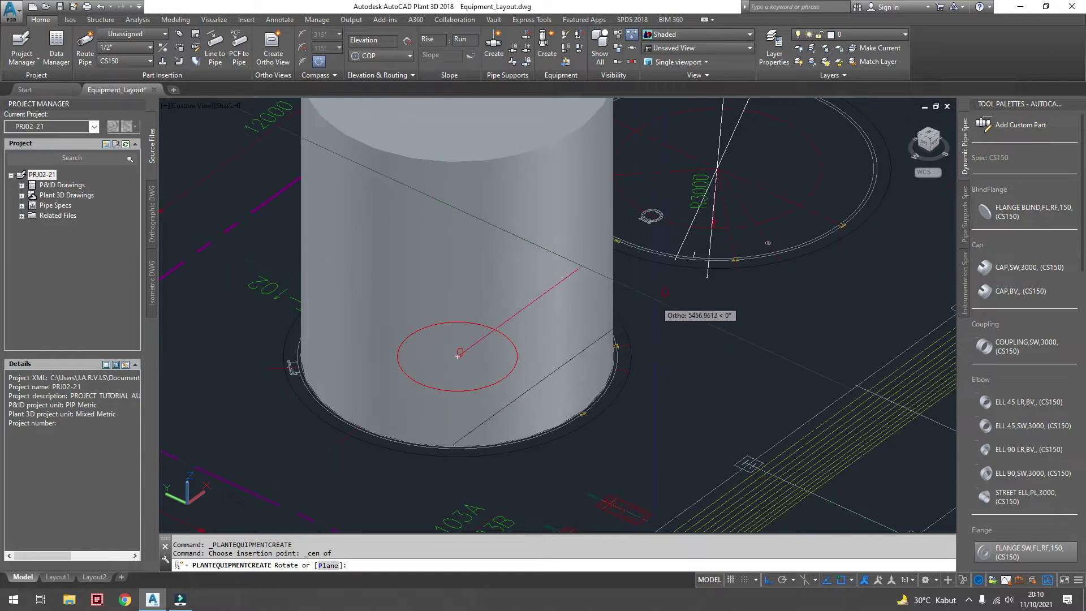
{"action": "left_click", "coordinate": [652, 292]}
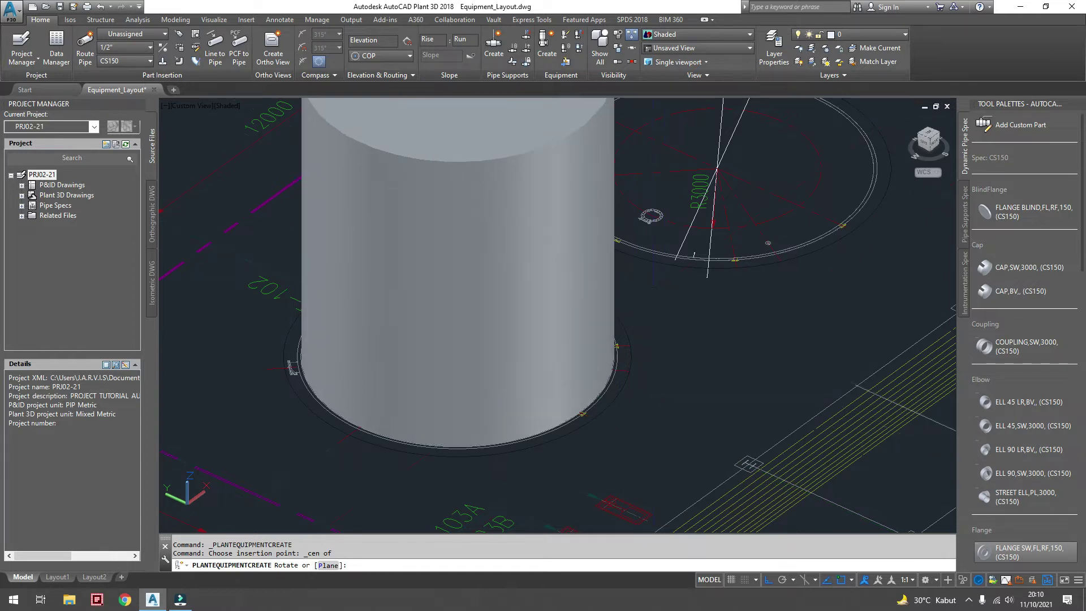
{"action": "scroll", "coordinate": [611, 358], "scroll_direction": "down", "scroll_amount": 3}
{"action": "mouse_move", "coordinate": [611, 359]}
{"action": "middle_mouse_down"}
{"action": "mouse_move", "coordinate": [576, 397]}
{"action": "mouse_move", "coordinate": [569, 356]}
{"action": "mouse_move", "coordinate": [562, 382]}
{"action": "middle_mouse_up"}
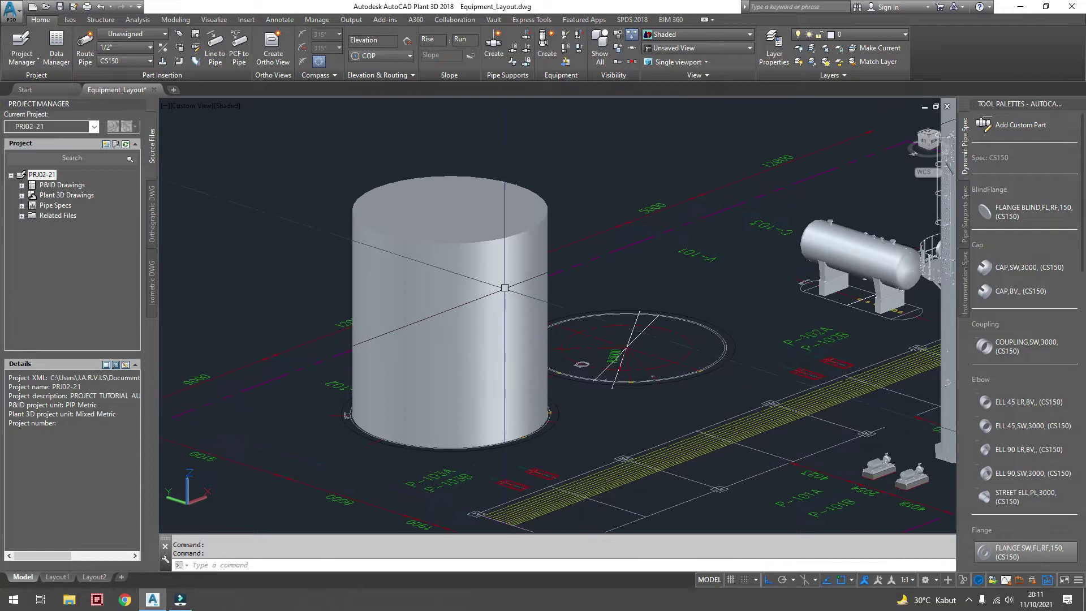
Open T-102 in Modify Equipment and add a second Cylinder shape.
{"action": "left_click", "coordinate": [496, 243]}
{"action": "right_click", "coordinate": [497, 243]}
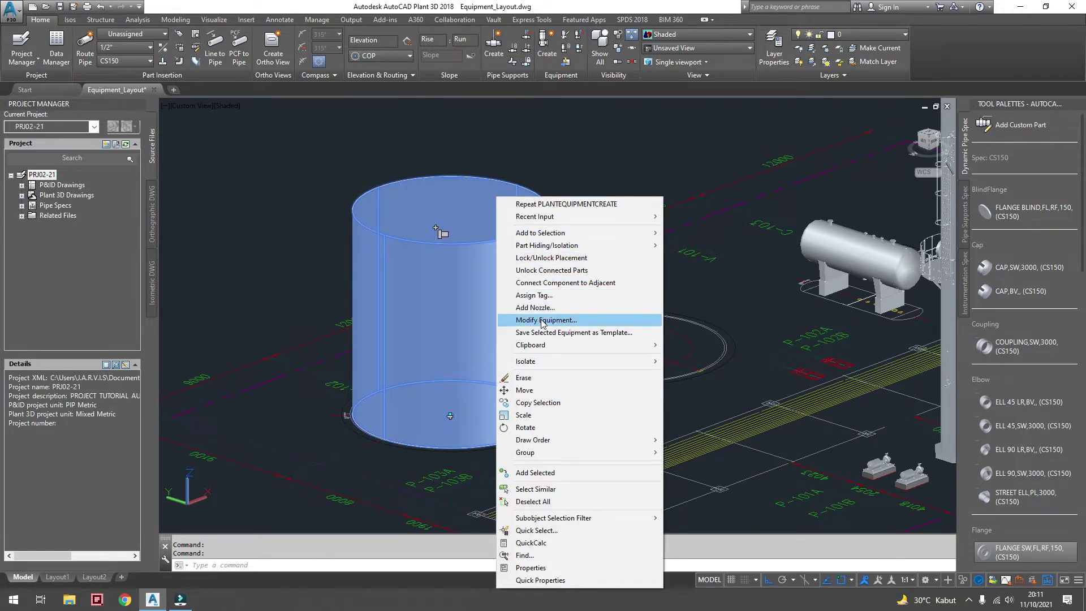
{"action": "left_click", "coordinate": [541, 319]}
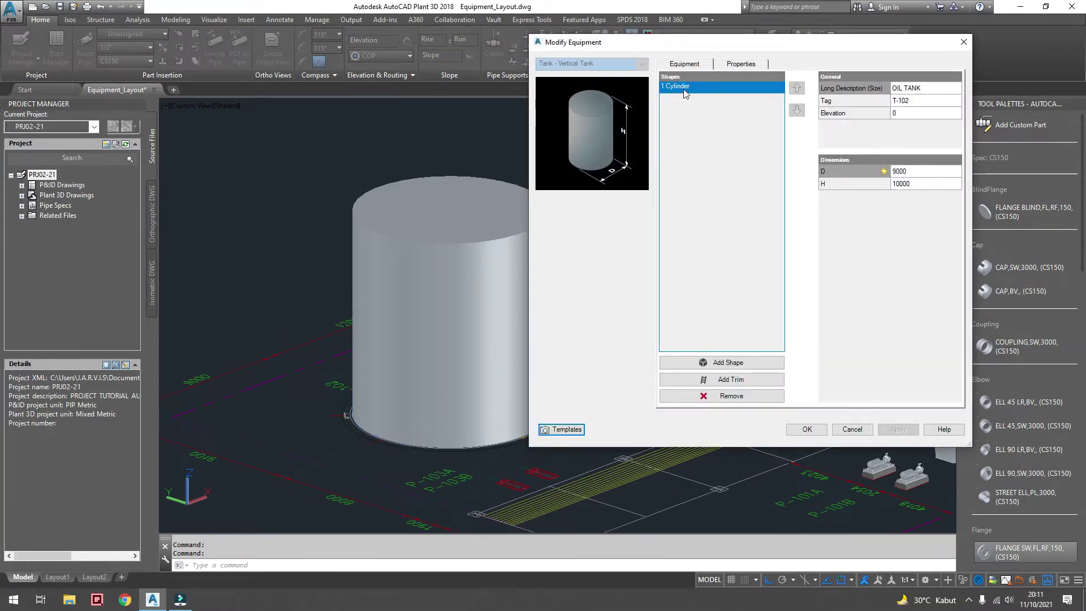
{"action": "left_click", "coordinate": [724, 364]}
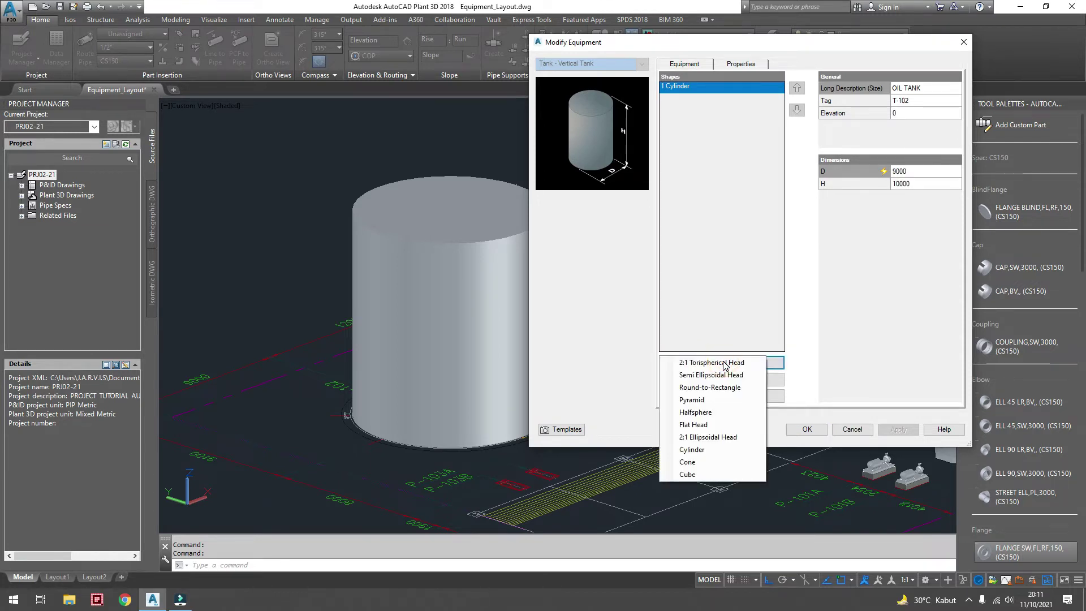
{"action": "left_click", "coordinate": [699, 451]}
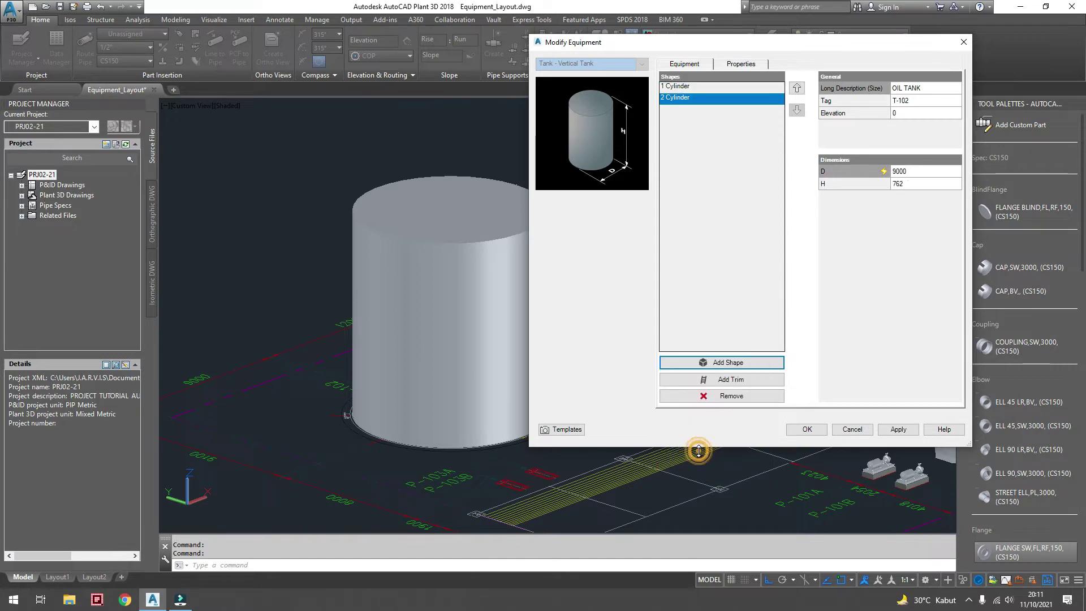
Override the second cylinder's diameter to 9200, set height 12, and apply.
{"action": "left_click", "coordinate": [688, 101]}
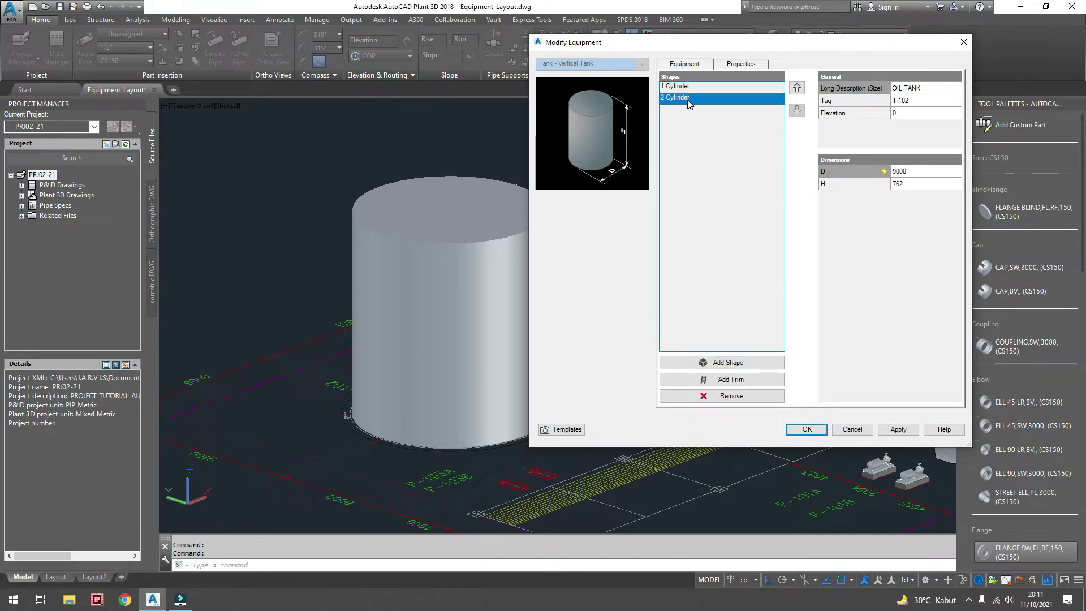
{"action": "left_click", "coordinate": [916, 176]}
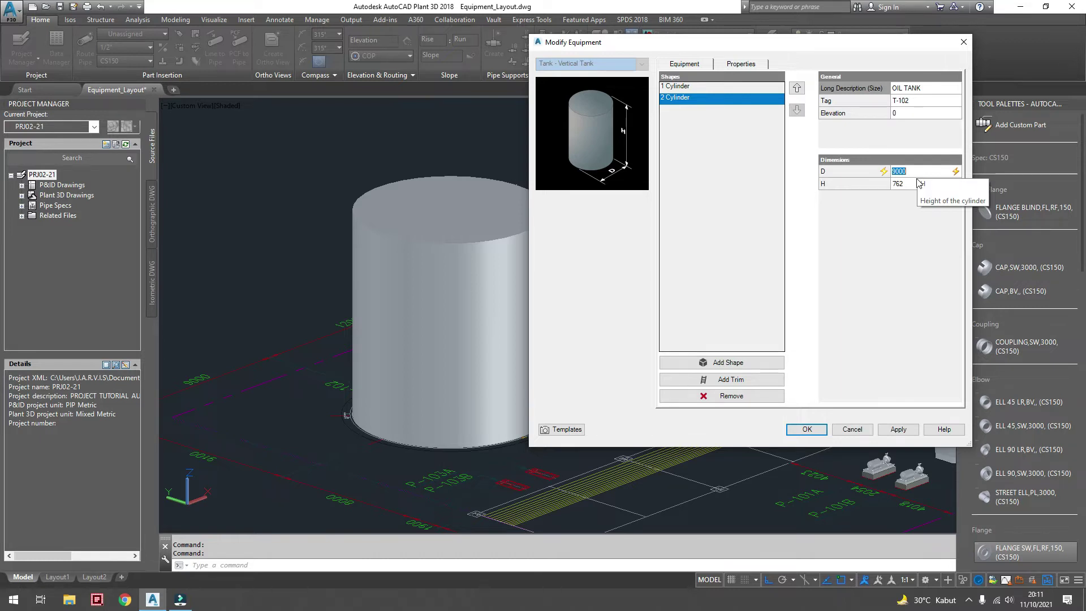
{"action": "left_click", "coordinate": [955, 171]}
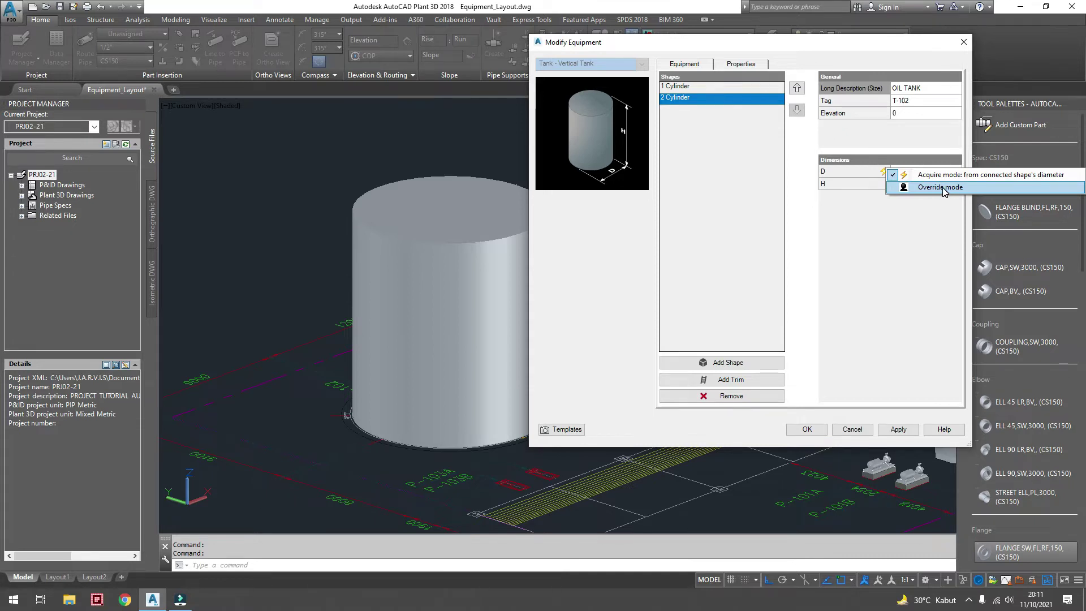
{"action": "left_click", "coordinate": [942, 188]}
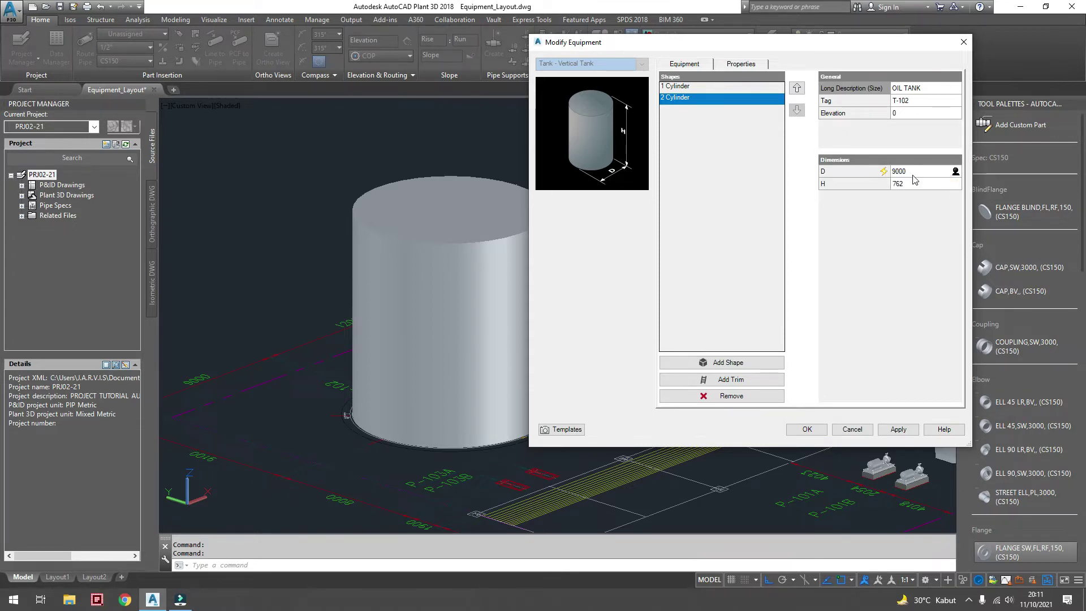
{"action": "left_click_drag", "start_coordinate": [910, 173], "coordinate": [894, 173]}
{"action": "left_click", "coordinate": [904, 186]}
{"action": "type", "text": "12"}
{"action": "left_click", "coordinate": [806, 430]}
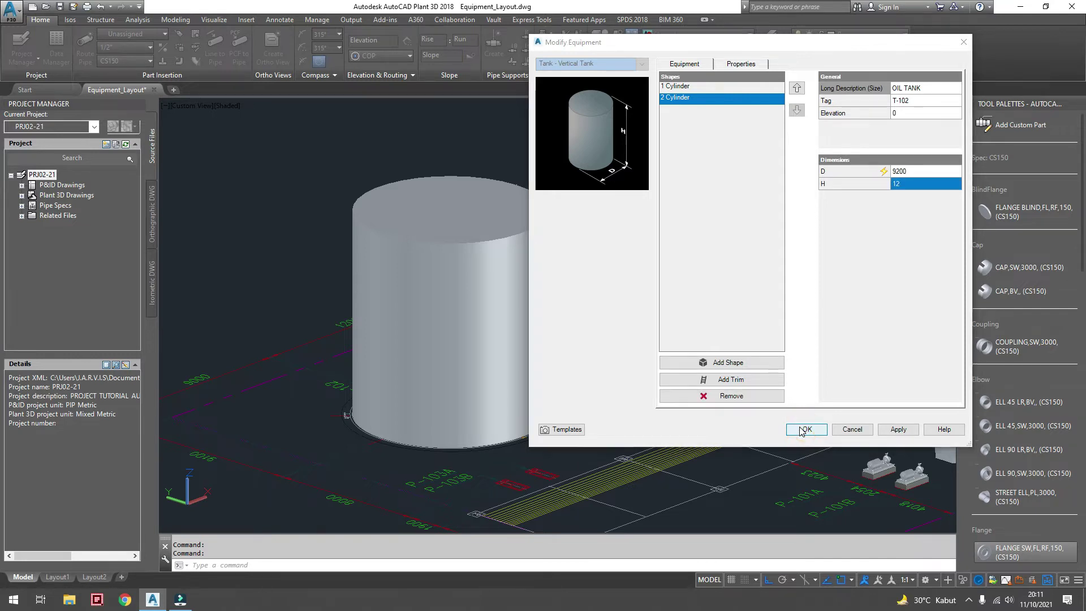
Zoom and orbit onto the top of T-102, then select it and open its context menu.
{"action": "scroll", "coordinate": [346, 415], "scroll_direction": "up", "scroll_amount": 5}
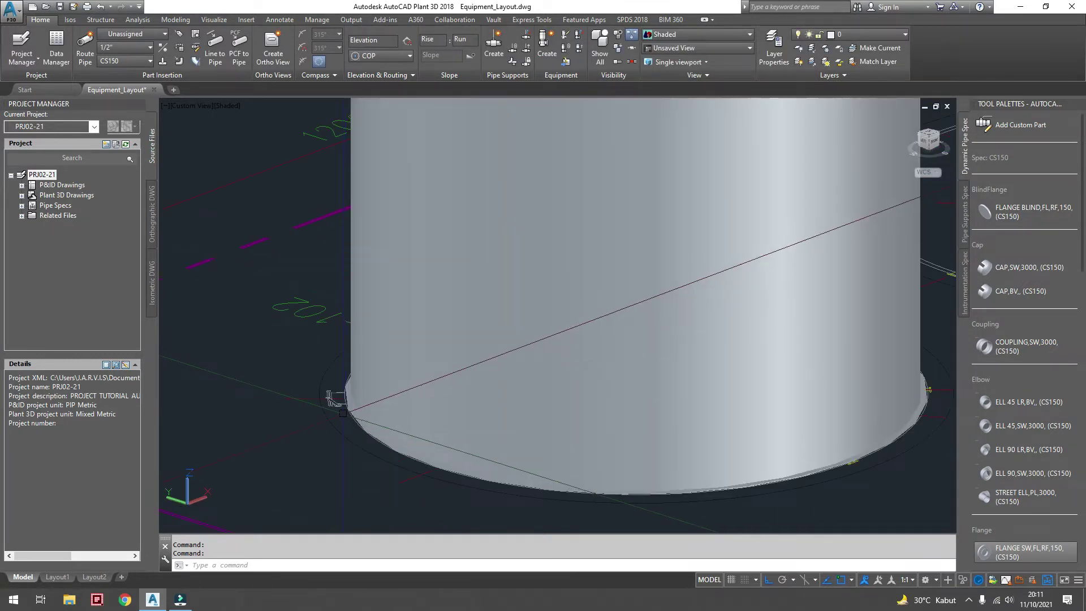
{"action": "scroll", "coordinate": [350, 407], "scroll_direction": "up", "scroll_amount": 4}
{"action": "mouse_move", "coordinate": [361, 396]}
{"action": "middle_mouse_down", "text": "shift"}
{"action": "mouse_move", "coordinate": [383, 385]}
{"action": "mouse_move", "coordinate": [352, 371]}
{"action": "middle_mouse_up", "text": "shift"}
{"action": "scroll", "coordinate": [556, 315], "scroll_direction": "down", "scroll_amount": 5}
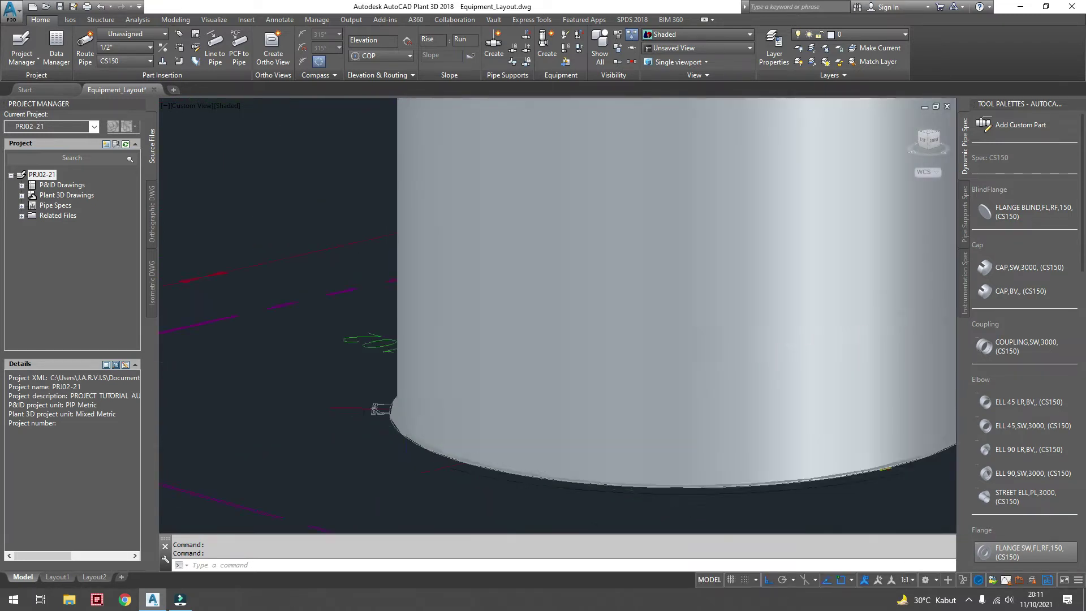
{"action": "scroll", "coordinate": [557, 314], "scroll_direction": "down", "scroll_amount": 3}
{"action": "scroll", "coordinate": [557, 314], "scroll_direction": "up", "scroll_amount": 3}
{"action": "scroll", "coordinate": [354, 249], "scroll_direction": "up", "scroll_amount": 2}
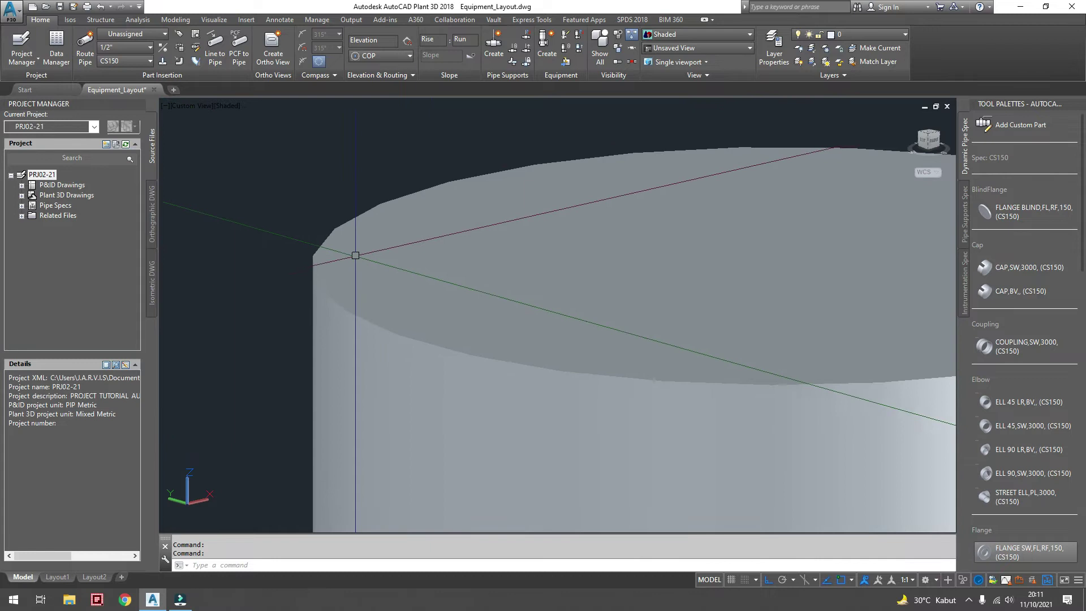
{"action": "left_click", "coordinate": [354, 249]}
{"action": "right_click", "coordinate": [354, 249]}
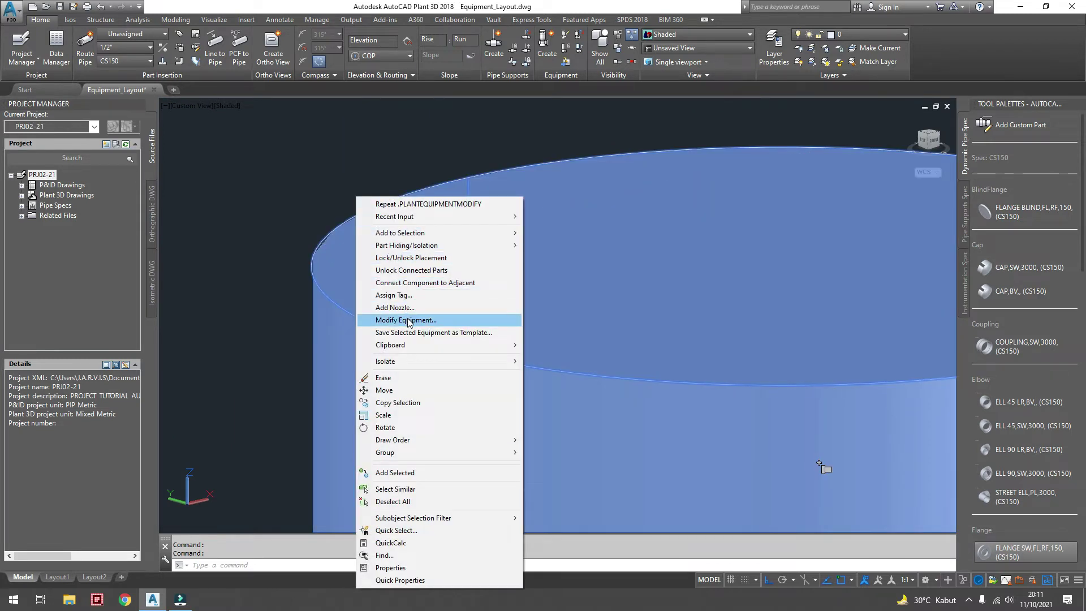
Add another Cylinder shape to T-102 and move it to first place.
{"action": "left_click", "coordinate": [407, 320]}
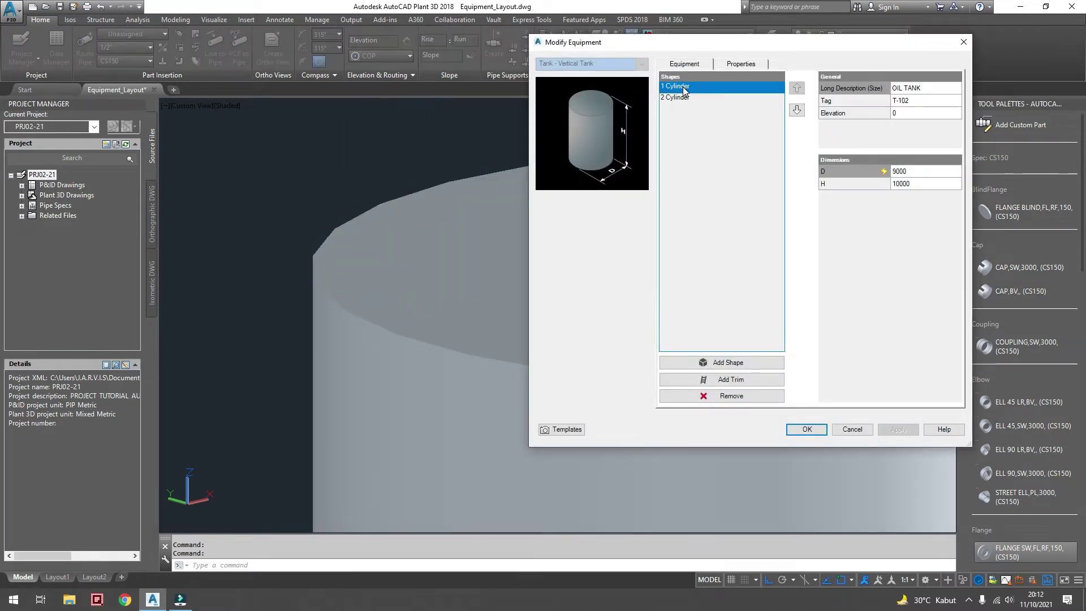
{"action": "left_click", "coordinate": [704, 362]}
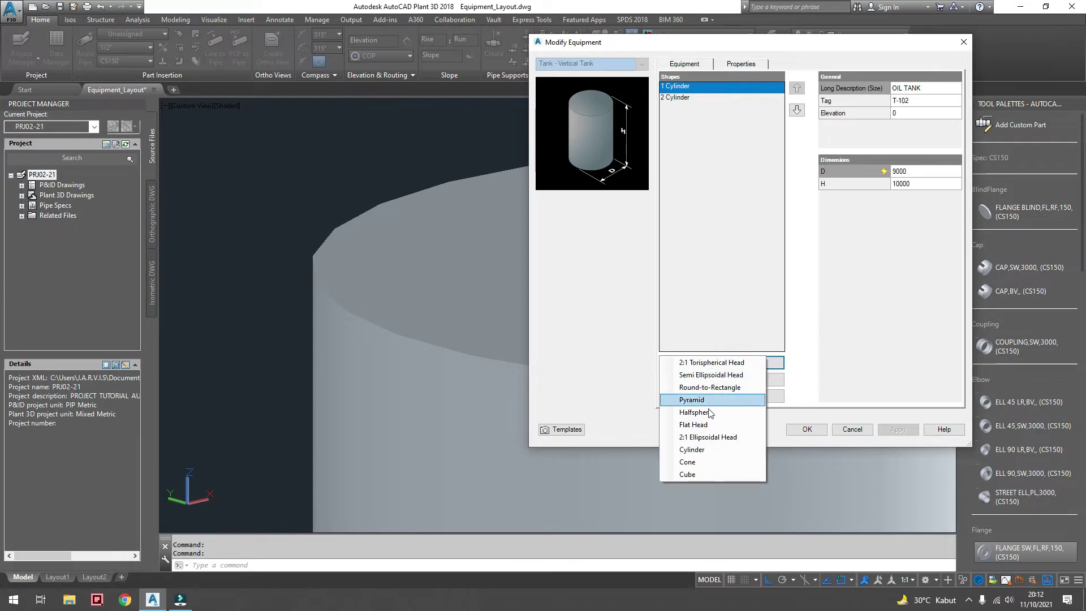
{"action": "left_click", "coordinate": [703, 453]}
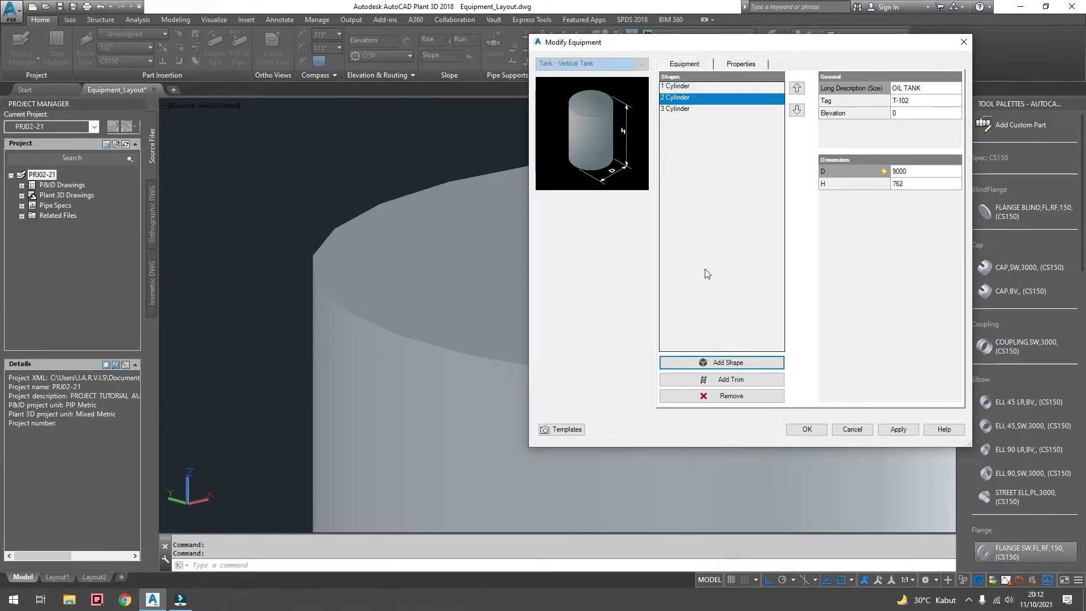
{"action": "left_click", "coordinate": [797, 88]}
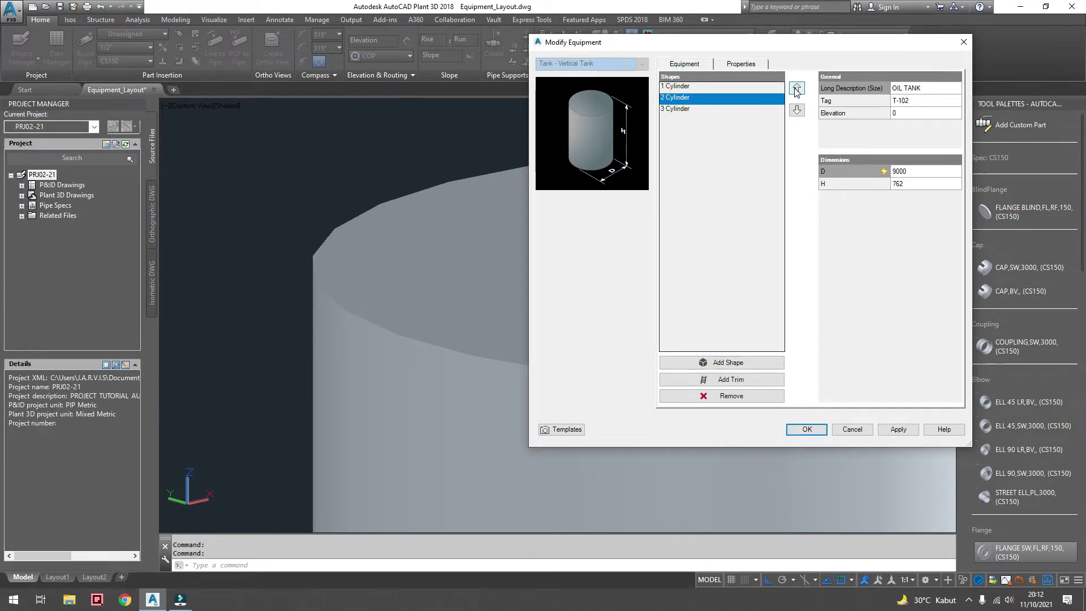
{"action": "left_click", "coordinate": [681, 90]}
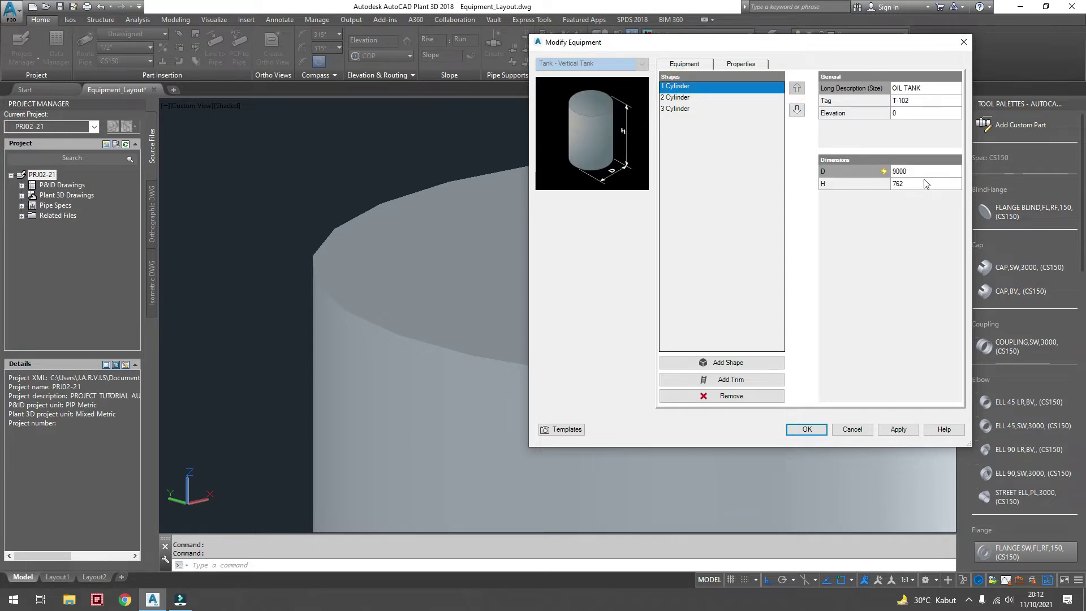
Override the new cylinder's diameter to 9150, set height 6, and apply.
{"action": "left_click", "coordinate": [883, 171]}
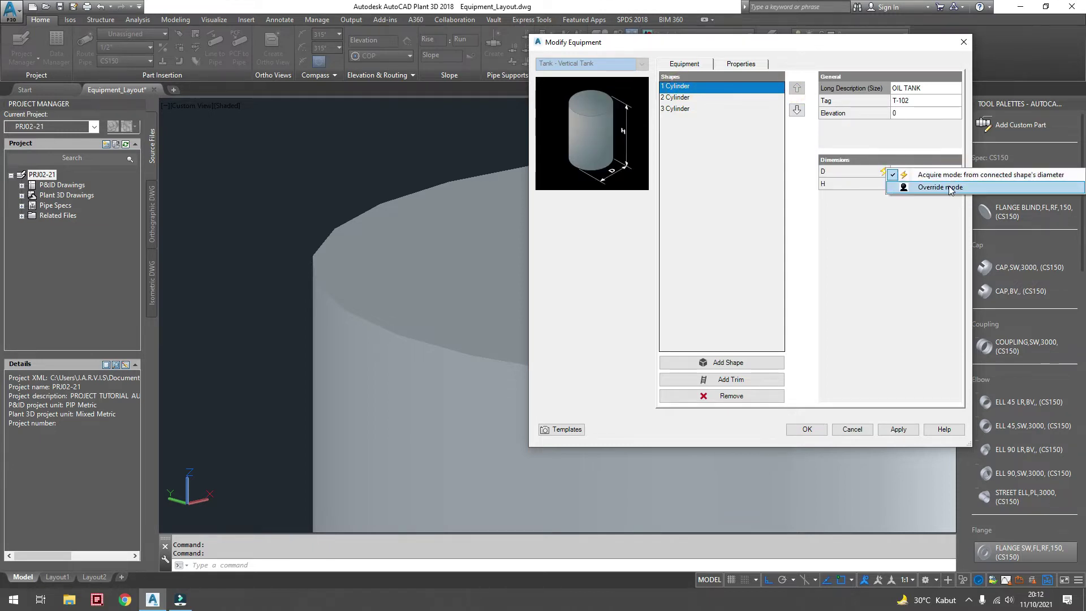
{"action": "left_click", "coordinate": [950, 190]}
{"action": "left_click_drag", "start_coordinate": [933, 171], "coordinate": [896, 172]}
{"action": "key", "text": "BackSpace"}
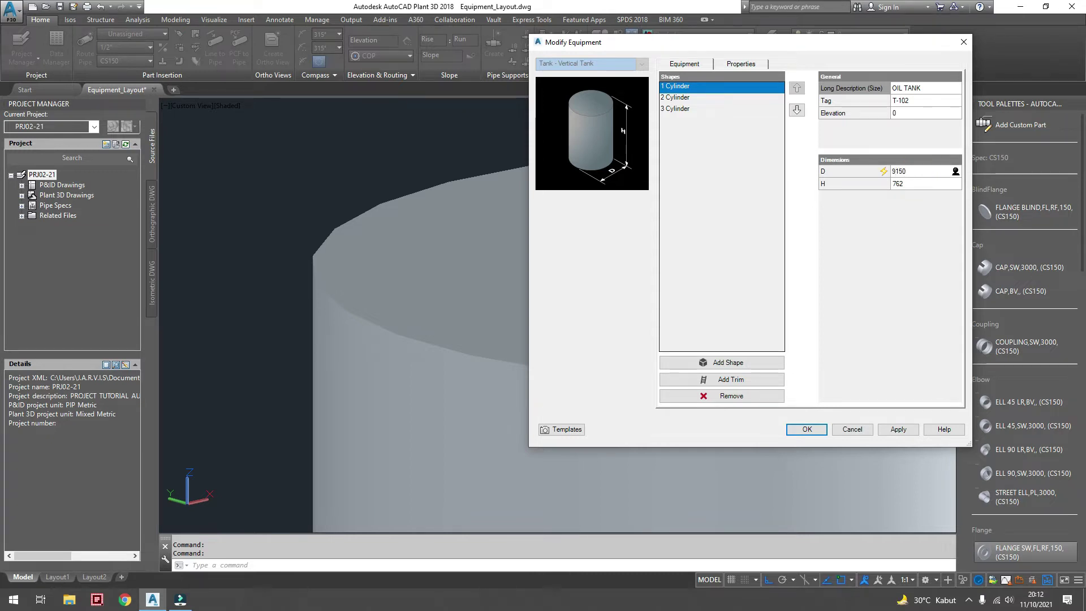
{"action": "left_click", "coordinate": [914, 188]}
{"action": "left_click", "coordinate": [807, 429]}
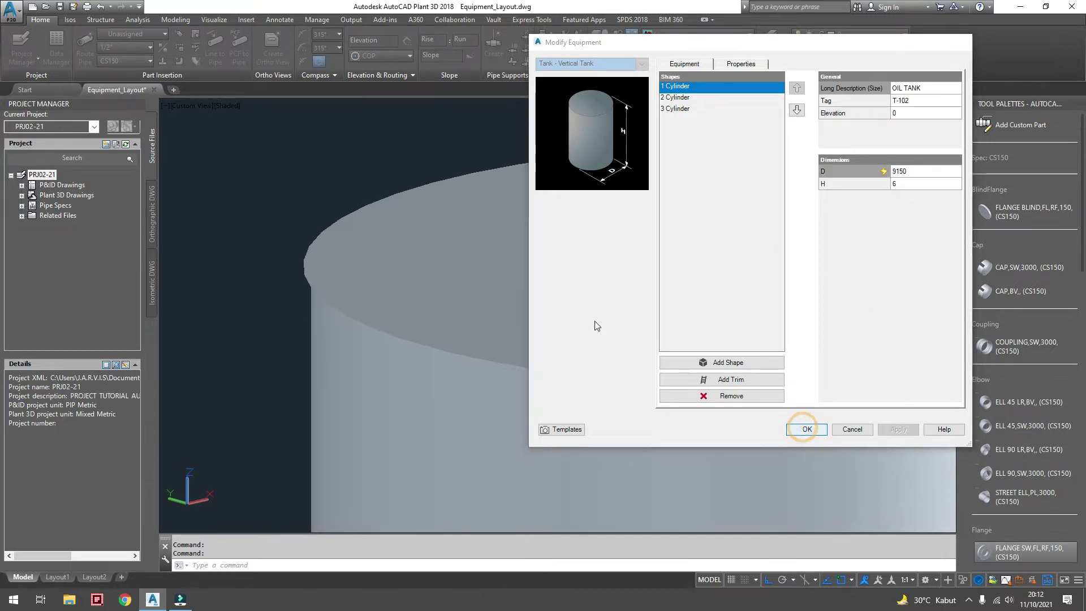
{"action": "mouse_move", "coordinate": [351, 261]}
{"action": "middle_mouse_down", "text": "shift"}
{"action": "mouse_move", "coordinate": [312, 223]}
{"action": "mouse_move", "coordinate": [290, 235]}
{"action": "middle_mouse_up", "text": "shift"}
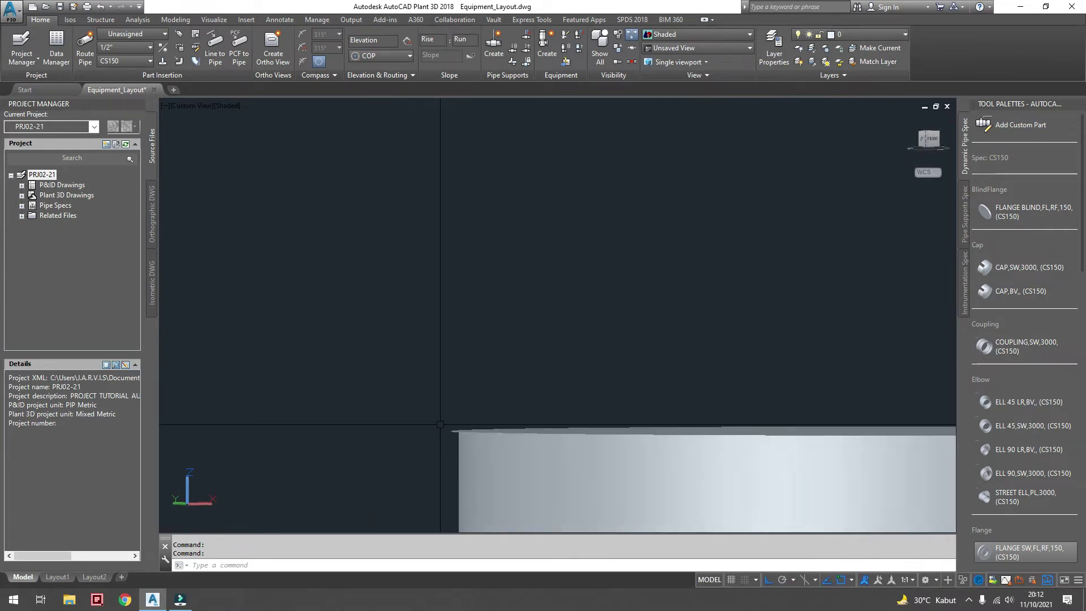
Orbit and zoom onto T-102's stepped top rim, then select the tank and open its context menu.
{"action": "middle_click_drag", "start_coordinate": [449, 432], "coordinate": [469, 437], "text": "shift"}
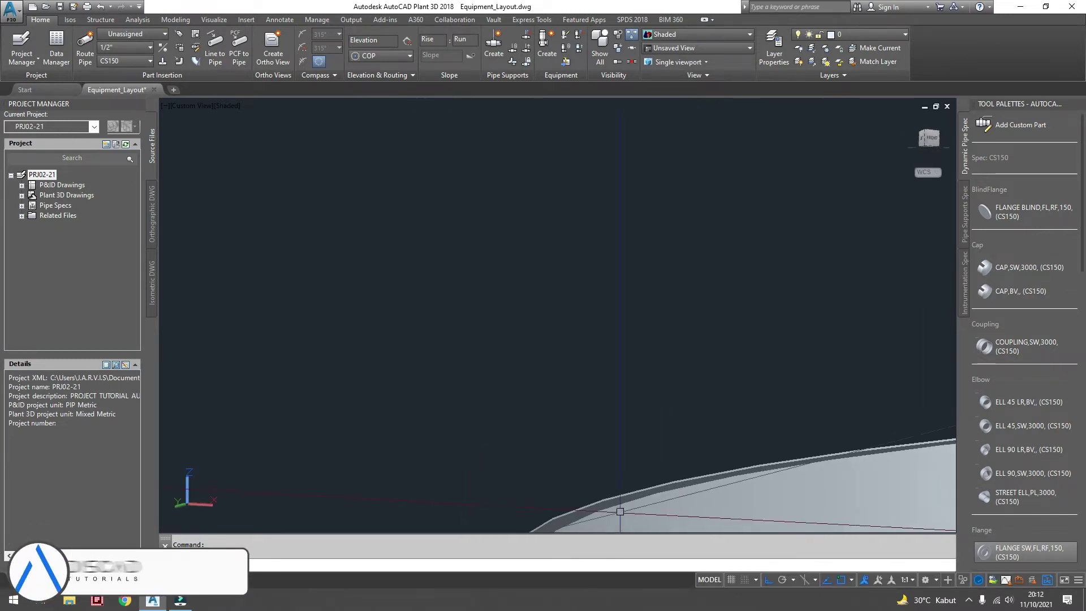
{"action": "scroll", "coordinate": [535, 371], "scroll_direction": "up", "scroll_amount": 2}
{"action": "mouse_move", "coordinate": [535, 371]}
{"action": "middle_mouse_down"}
{"action": "mouse_move", "coordinate": [427, 216]}
{"action": "mouse_move", "coordinate": [406, 250]}
{"action": "mouse_move", "coordinate": [363, 211]}
{"action": "mouse_move", "coordinate": [402, 230]}
{"action": "mouse_move", "coordinate": [405, 252]}
{"action": "middle_mouse_up"}
{"action": "scroll", "coordinate": [419, 232], "scroll_direction": "up", "scroll_amount": 3}
{"action": "scroll", "coordinate": [368, 322], "scroll_direction": "down", "scroll_amount": 2}
{"action": "scroll", "coordinate": [395, 325], "scroll_direction": "down", "scroll_amount": 2}
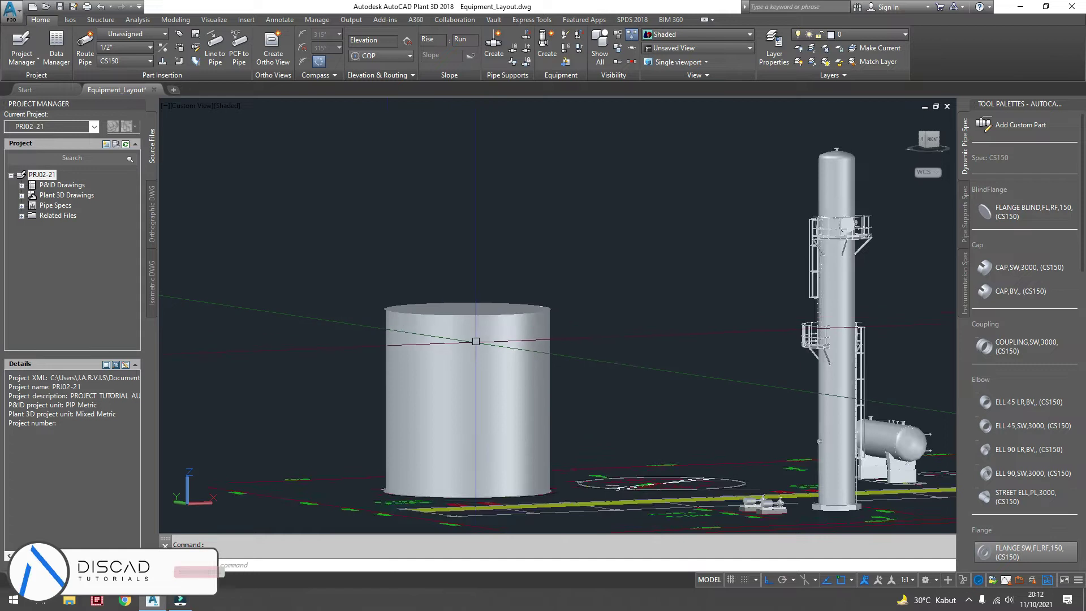
{"action": "scroll", "coordinate": [430, 319], "scroll_direction": "up", "scroll_amount": 3}
{"action": "scroll", "coordinate": [431, 319], "scroll_direction": "up", "scroll_amount": 1}
{"action": "middle_click_drag", "start_coordinate": [430, 320], "coordinate": [455, 299], "text": "shift"}
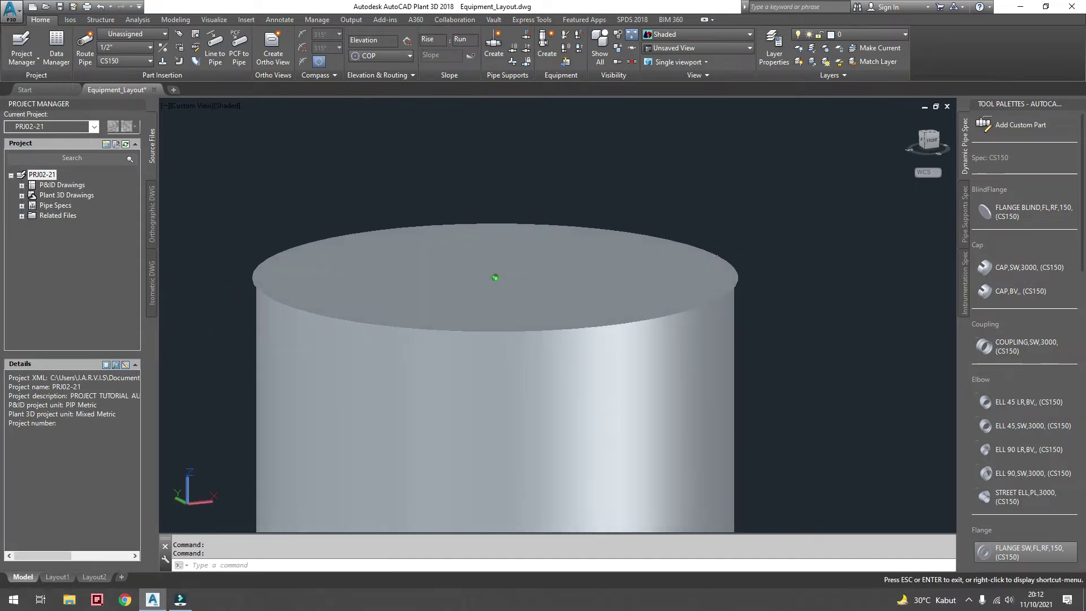
{"action": "scroll", "coordinate": [455, 299], "scroll_direction": "down", "scroll_amount": 2}
{"action": "left_click", "coordinate": [455, 299]}
{"action": "right_click", "coordinate": [425, 300]}
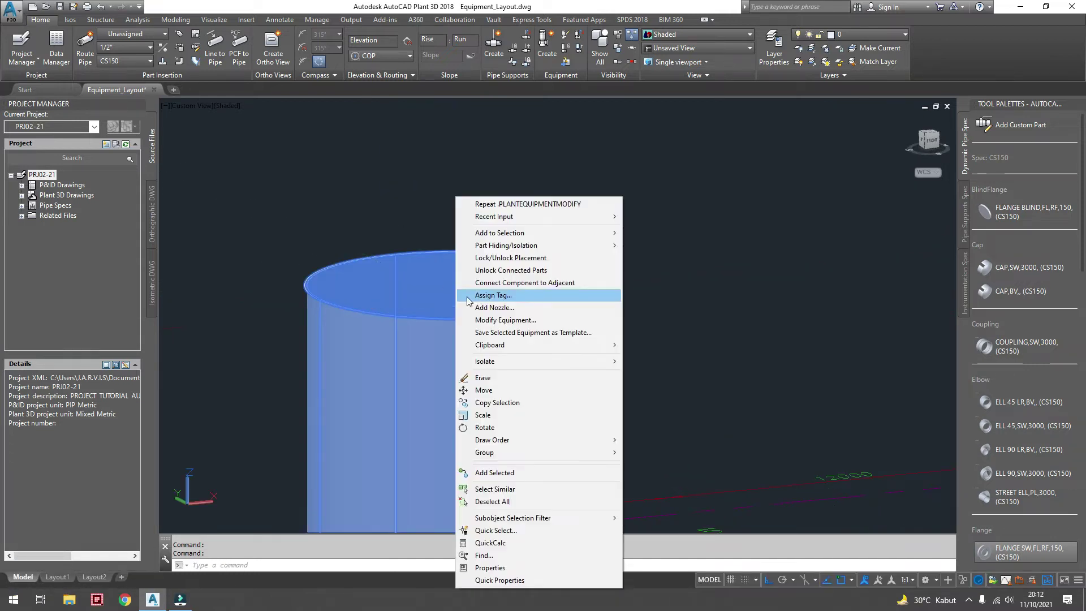
Add a Cone shape to T-102 and move it to first place.
{"action": "left_click", "coordinate": [507, 313]}
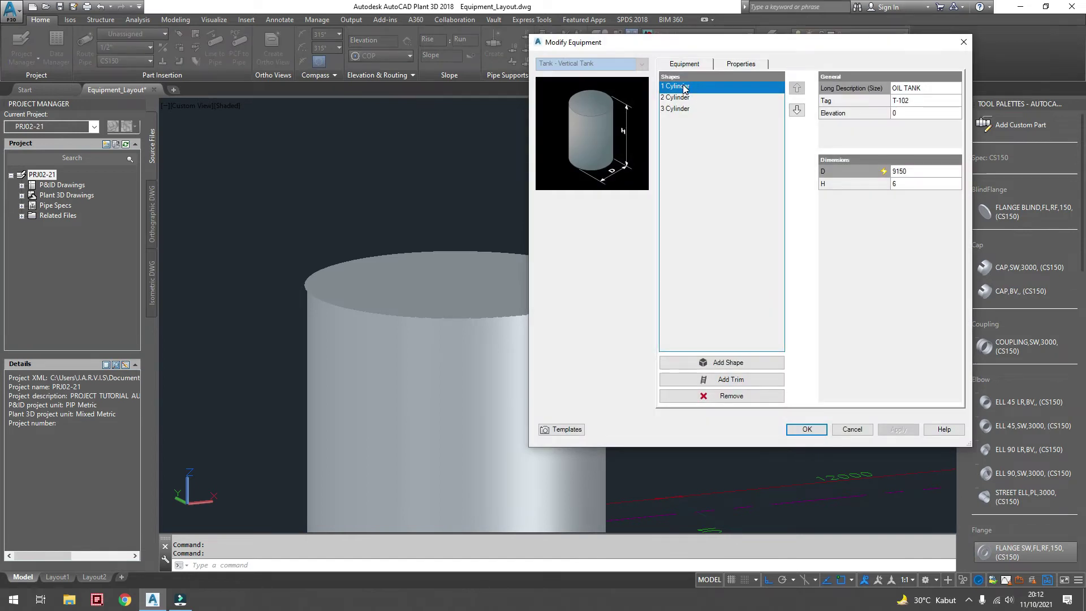
{"action": "left_click", "coordinate": [715, 362]}
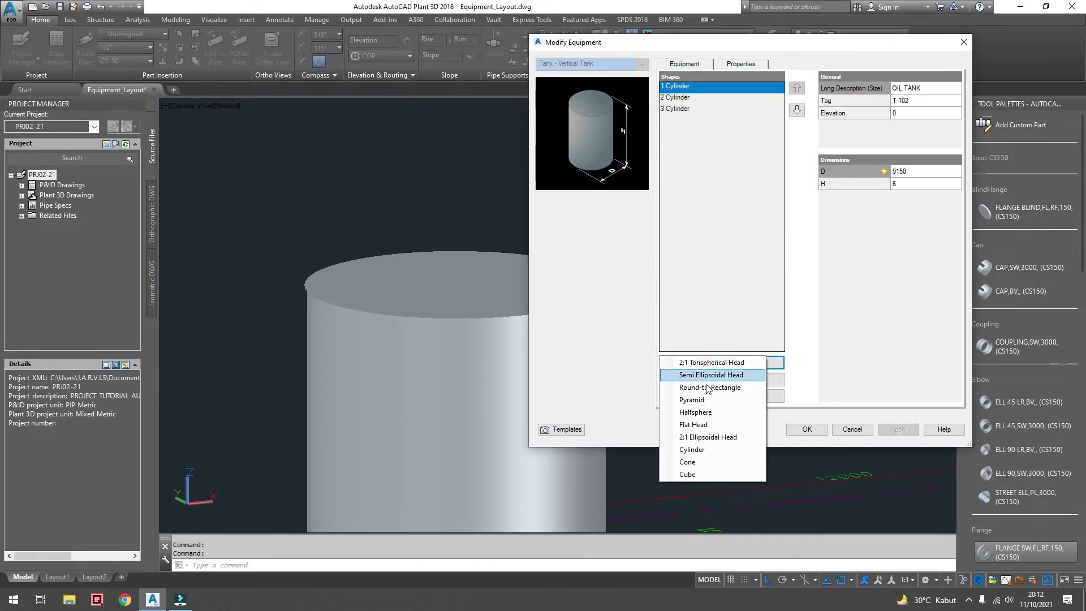
{"action": "left_click", "coordinate": [698, 462]}
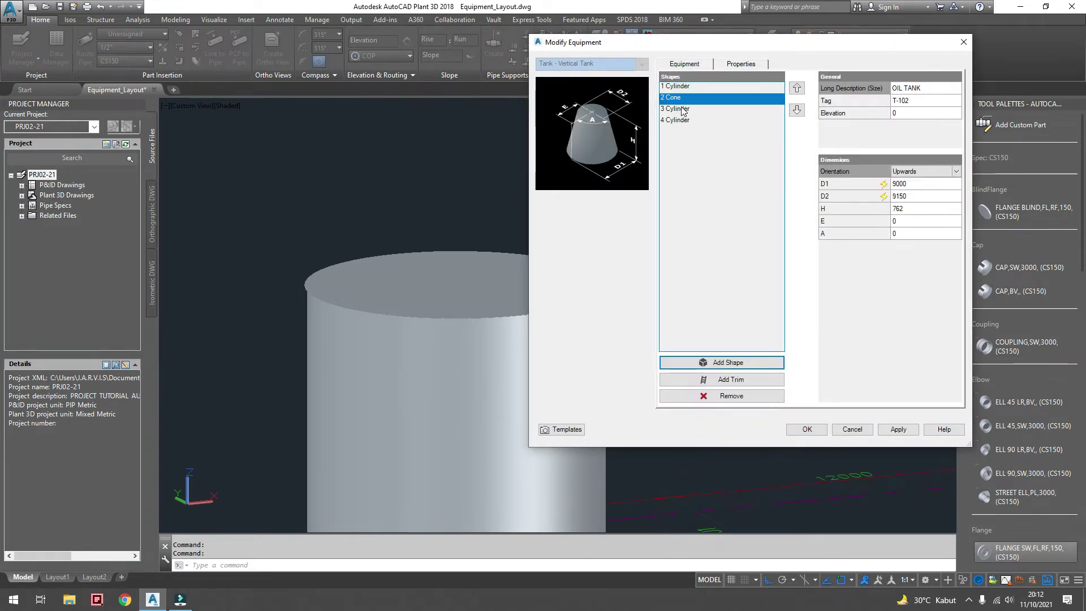
{"action": "left_click", "coordinate": [796, 92]}
{"action": "left_click", "coordinate": [685, 88]}
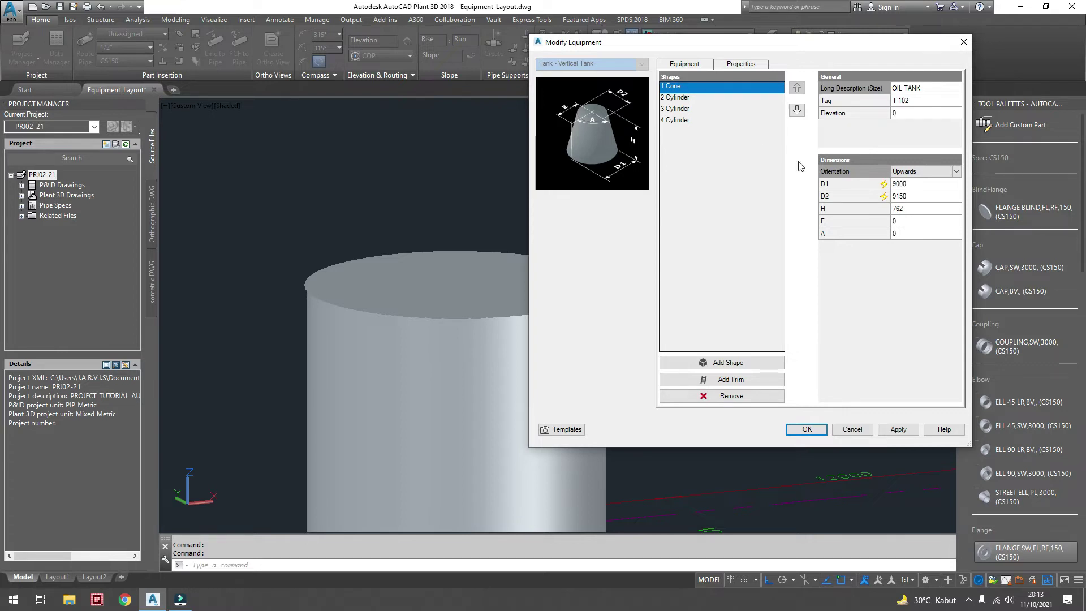
Keep the cone oriented Upwards, set top diameter 80 and height 1300, and apply.
{"action": "left_click", "coordinate": [955, 171]}
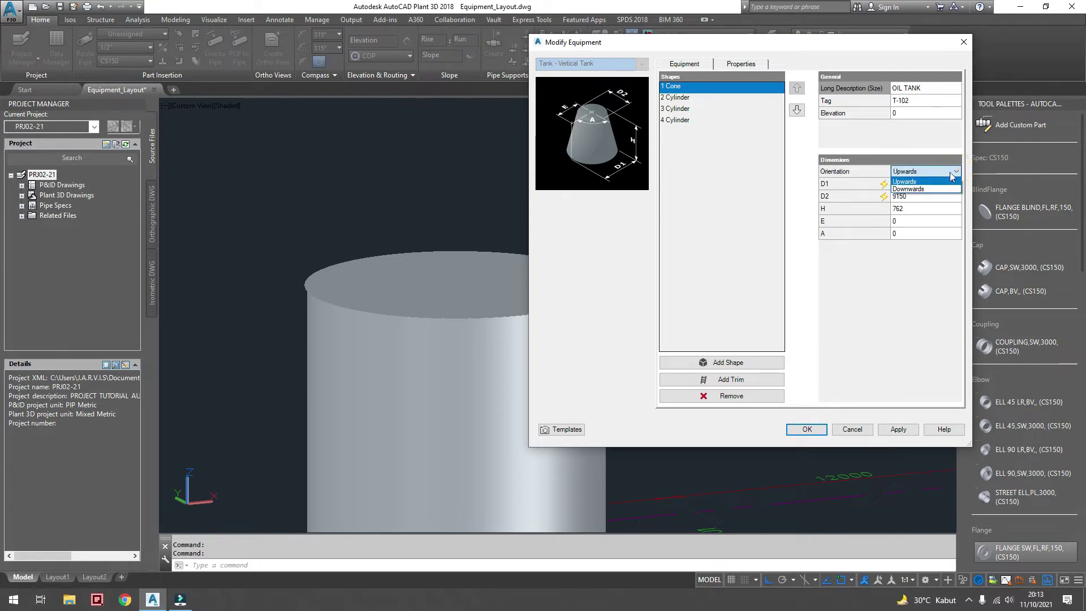
{"action": "left_click", "coordinate": [933, 181]}
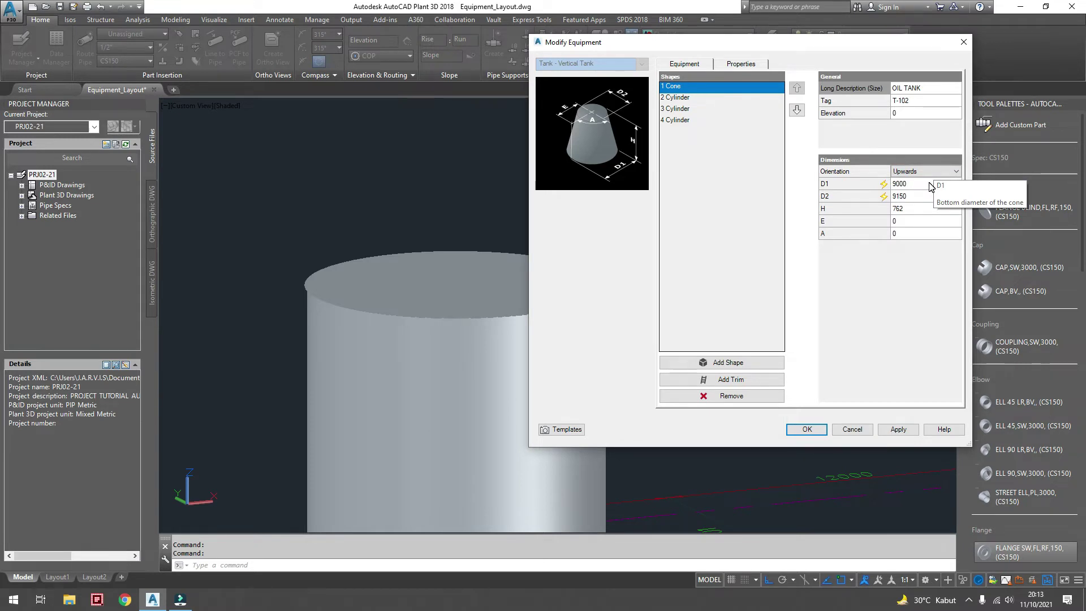
{"action": "left_click", "coordinate": [926, 182]}
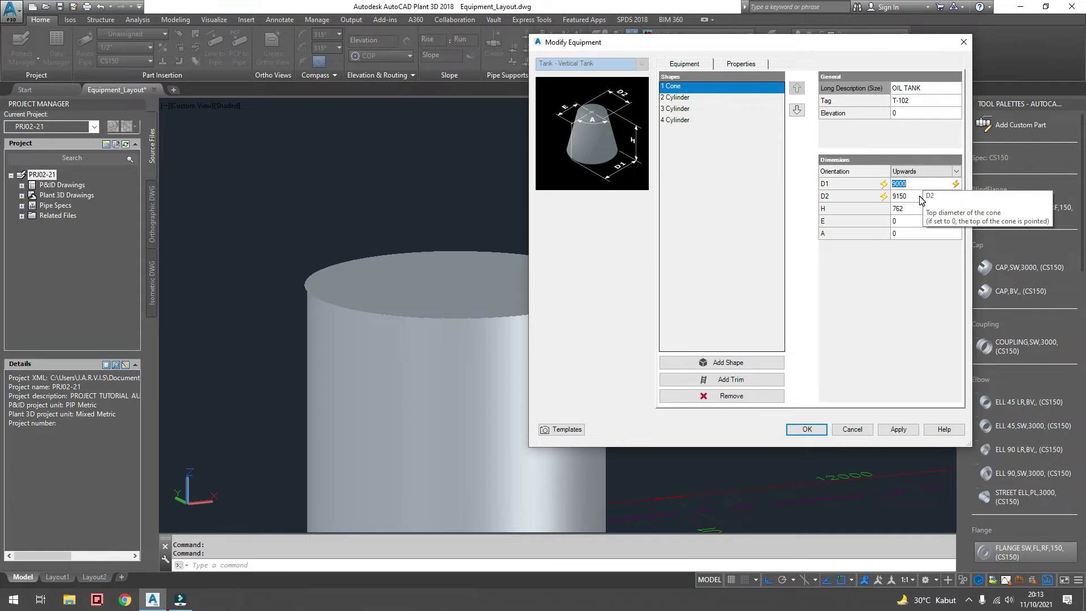
{"action": "left_click", "coordinate": [919, 196]}
{"action": "type", "text": "80"}
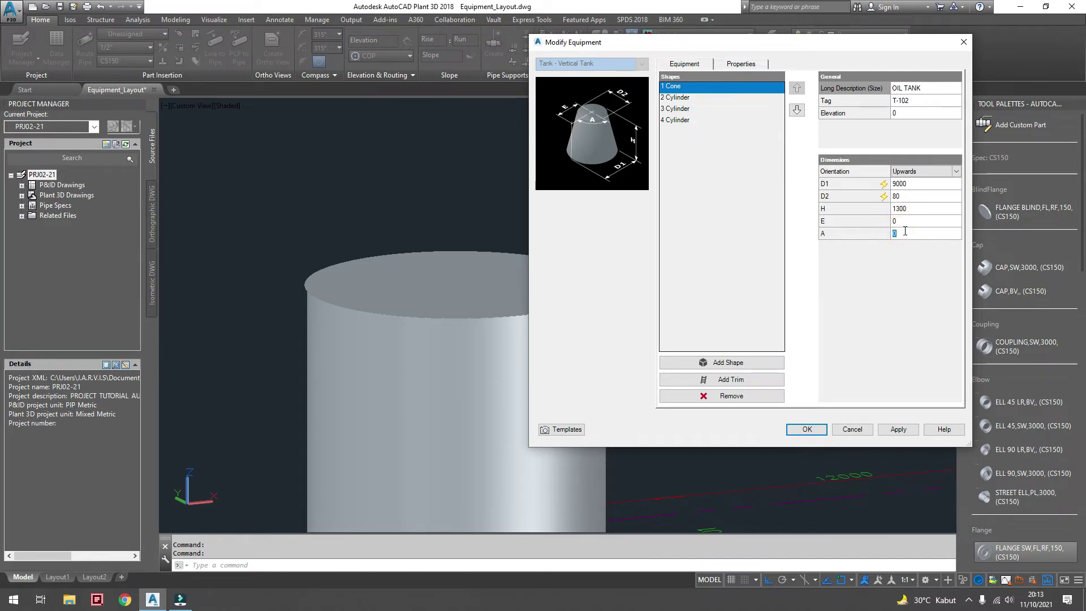
{"action": "left_click", "coordinate": [897, 428]}
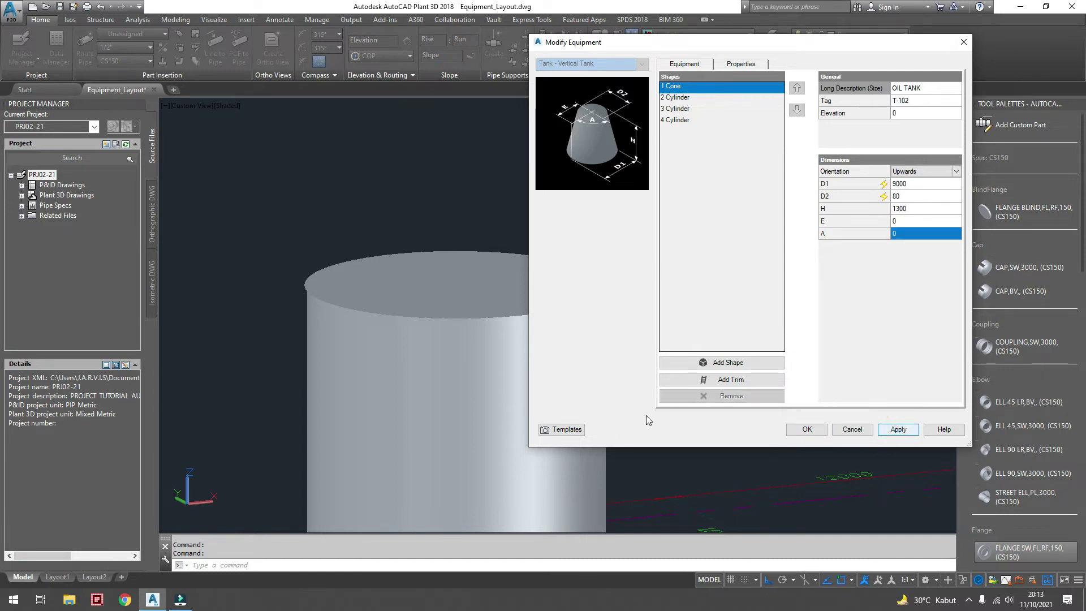
{"action": "left_click", "coordinate": [806, 430]}
Orbit to an angled view of the cone-roofed tank, exit orbit, and select the tank.
{"action": "mouse_move", "coordinate": [534, 307]}
{"action": "middle_mouse_down", "text": "shift"}
{"action": "mouse_move", "coordinate": [475, 283]}
{"action": "mouse_move", "coordinate": [509, 293]}
{"action": "mouse_move", "coordinate": [483, 269]}
{"action": "mouse_move", "coordinate": [537, 307]}
{"action": "middle_mouse_up", "text": "shift"}
{"action": "scroll", "coordinate": [482, 265], "scroll_direction": "down", "scroll_amount": 5}
{"action": "scroll", "coordinate": [466, 267], "scroll_direction": "up", "scroll_amount": 5}
{"action": "scroll", "coordinate": [466, 268], "scroll_direction": "up", "scroll_amount": 2}
{"action": "scroll", "coordinate": [465, 267], "scroll_direction": "down", "scroll_amount": 2}
{"action": "scroll", "coordinate": [466, 267], "scroll_direction": "up", "scroll_amount": 2}
{"action": "mouse_move", "coordinate": [475, 281]}
{"action": "middle_mouse_down", "text": "shift"}
{"action": "mouse_move", "coordinate": [516, 284]}
{"action": "mouse_move", "coordinate": [453, 276]}
{"action": "mouse_move", "coordinate": [497, 294]}
{"action": "middle_mouse_up", "text": "shift"}
{"action": "key", "text": "Escape"}
{"action": "left_click", "coordinate": [548, 374]}
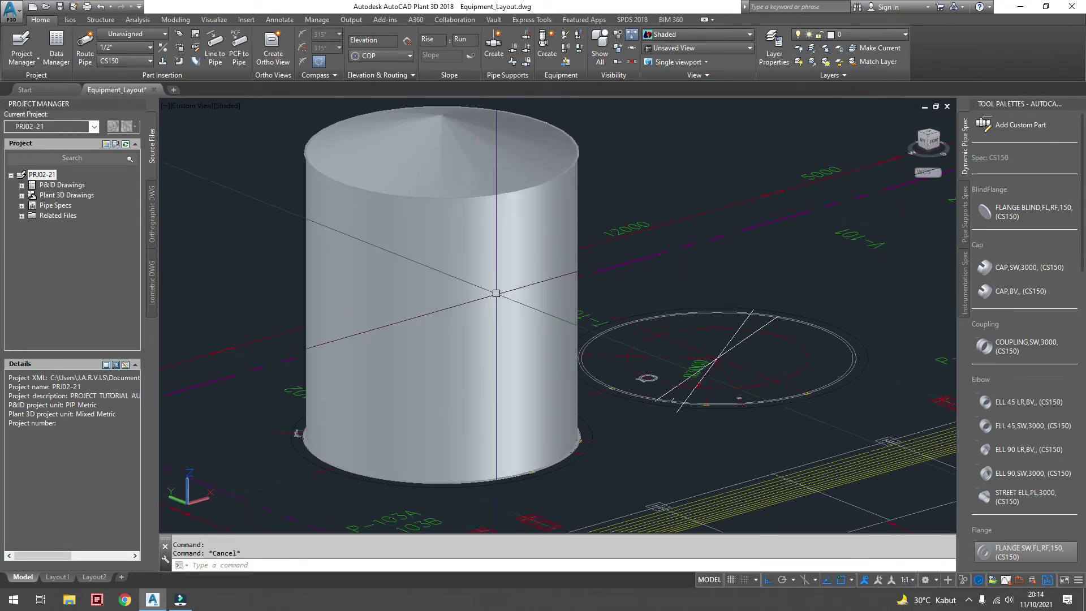
Raise tank T-102's elevation from 0 to 300 in Modify Equipment.
{"action": "right_click", "coordinate": [495, 291]}
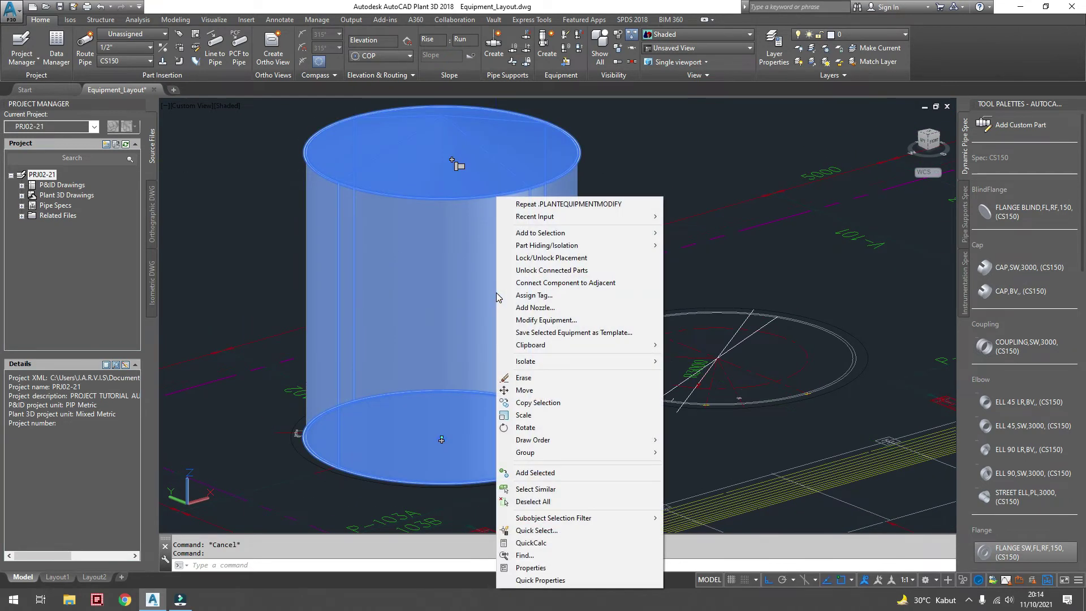
{"action": "left_click", "coordinate": [555, 320]}
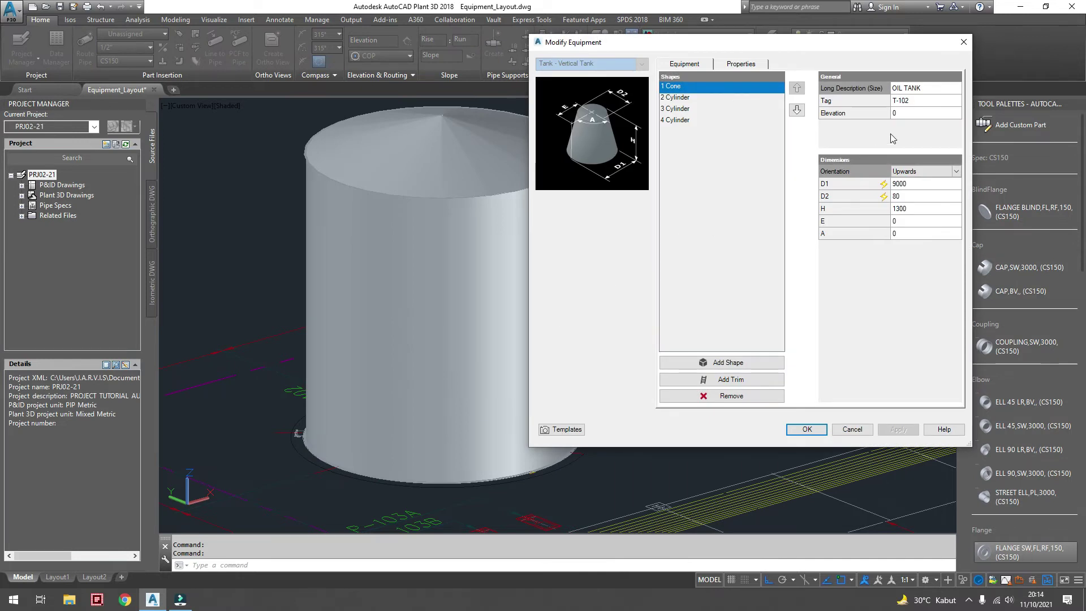
{"action": "double_click", "coordinate": [899, 114]}
{"action": "type", "text": "300"}
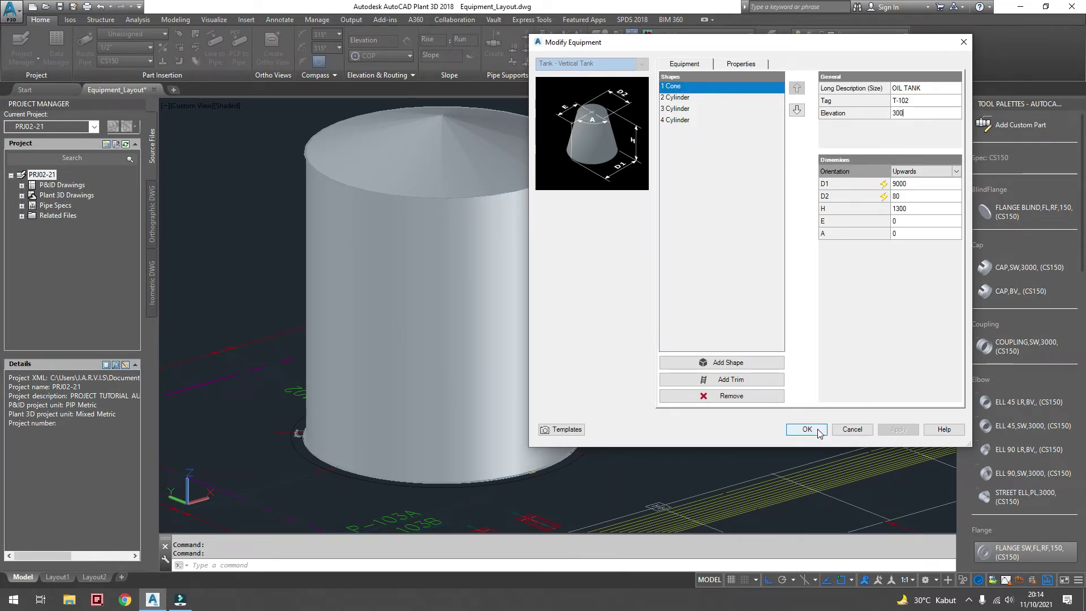
{"action": "left_click", "coordinate": [817, 431]}
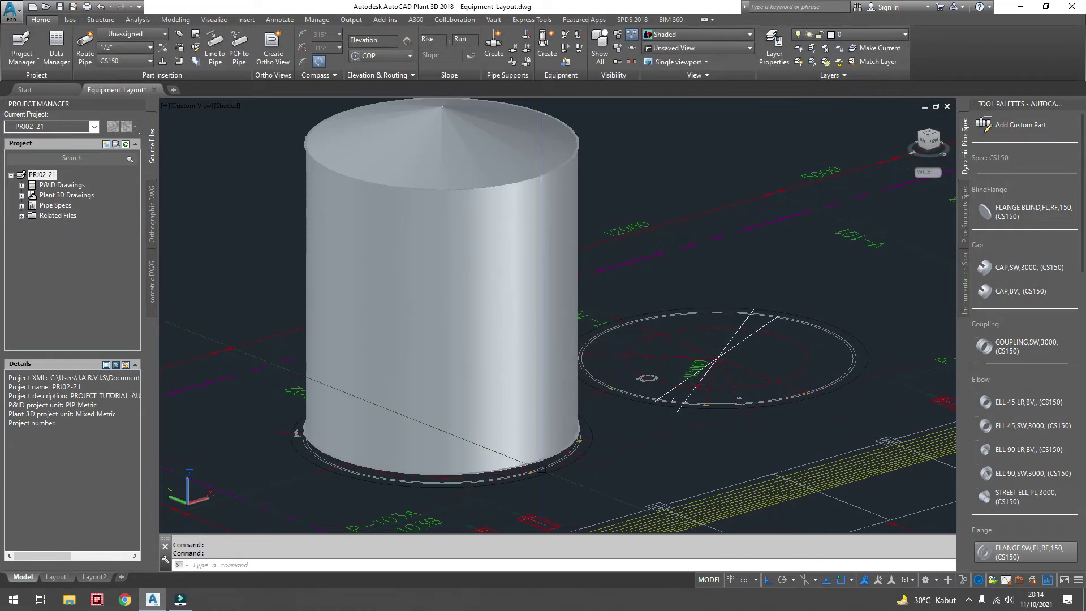
Zoom and orbit down to inspect the T-102 tank base above its foundation ring.
{"action": "scroll", "coordinate": [477, 451], "scroll_direction": "up", "scroll_amount": 2}
{"action": "scroll", "coordinate": [477, 451], "scroll_direction": "up", "scroll_amount": 1}
{"action": "scroll", "coordinate": [476, 452], "scroll_direction": "down", "scroll_amount": 1}
{"action": "mouse_move", "coordinate": [477, 451]}
{"action": "middle_mouse_down", "text": "shift"}
{"action": "mouse_move", "coordinate": [437, 371]}
{"action": "mouse_move", "coordinate": [421, 371]}
{"action": "mouse_move", "coordinate": [413, 483]}
{"action": "middle_mouse_up", "text": "shift"}
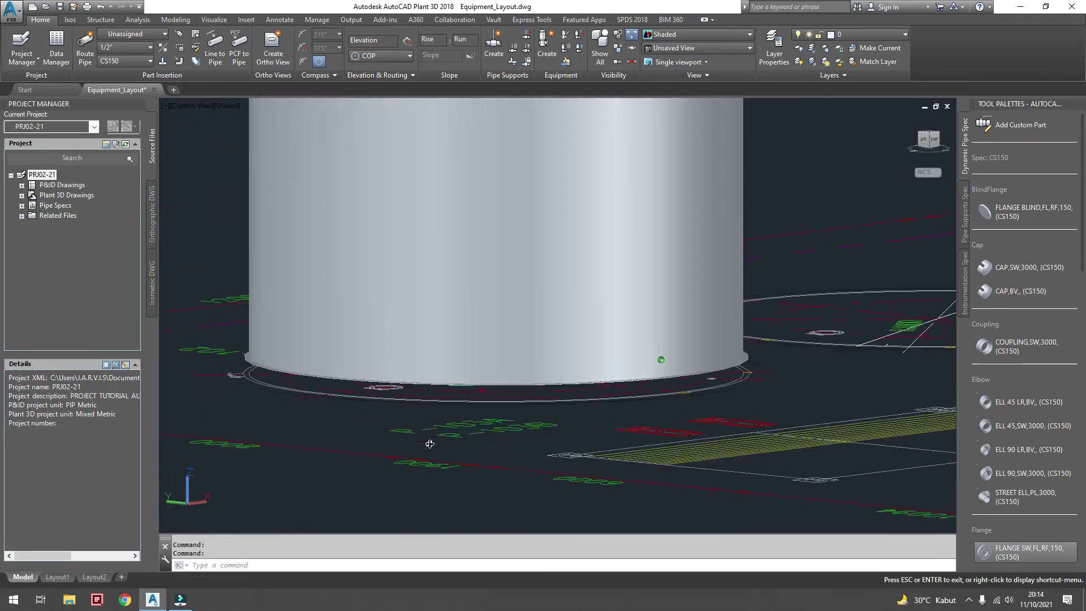
{"action": "scroll", "coordinate": [408, 394], "scroll_direction": "down", "scroll_amount": 5}
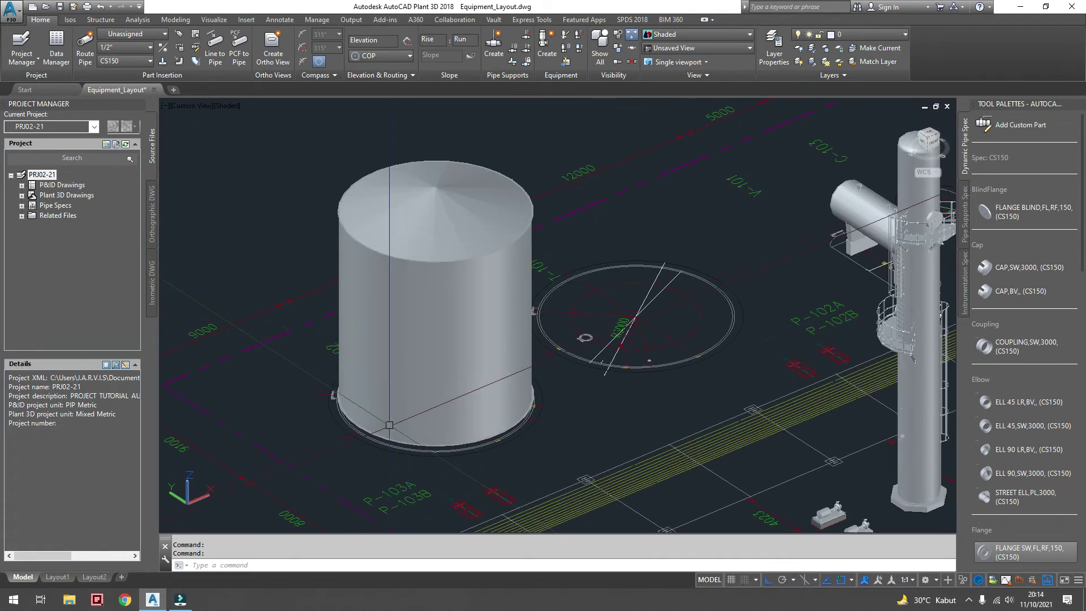
{"action": "scroll", "coordinate": [389, 454], "scroll_direction": "up", "scroll_amount": 4}
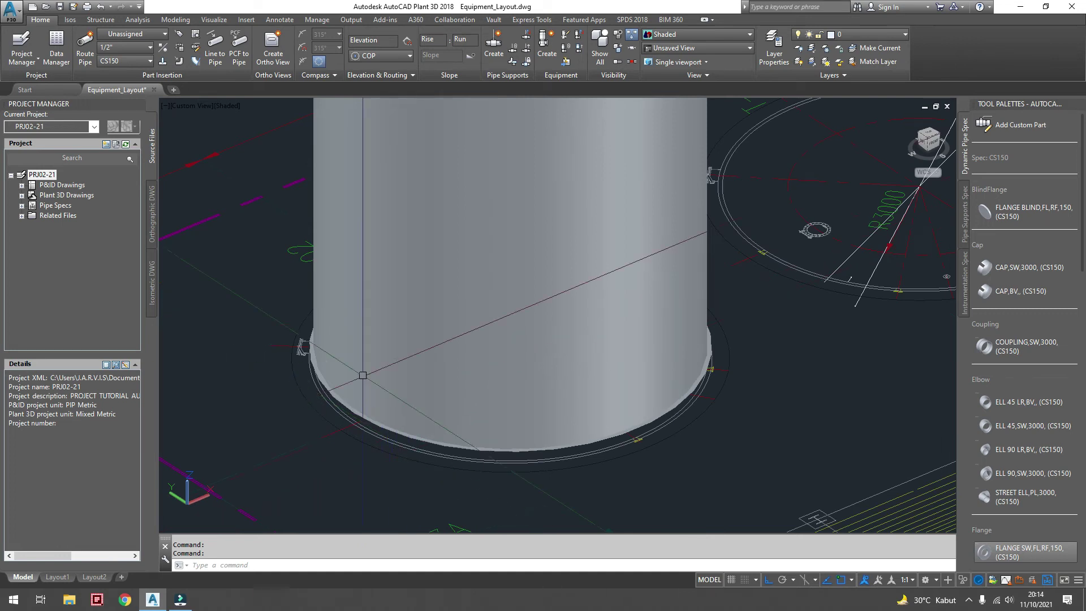
{"action": "left_click", "coordinate": [173, 19]}
Draw a 10000-diameter, 300-high cylinder slab centred on the tank base's centre point.
{"action": "left_click", "coordinate": [14, 60]}
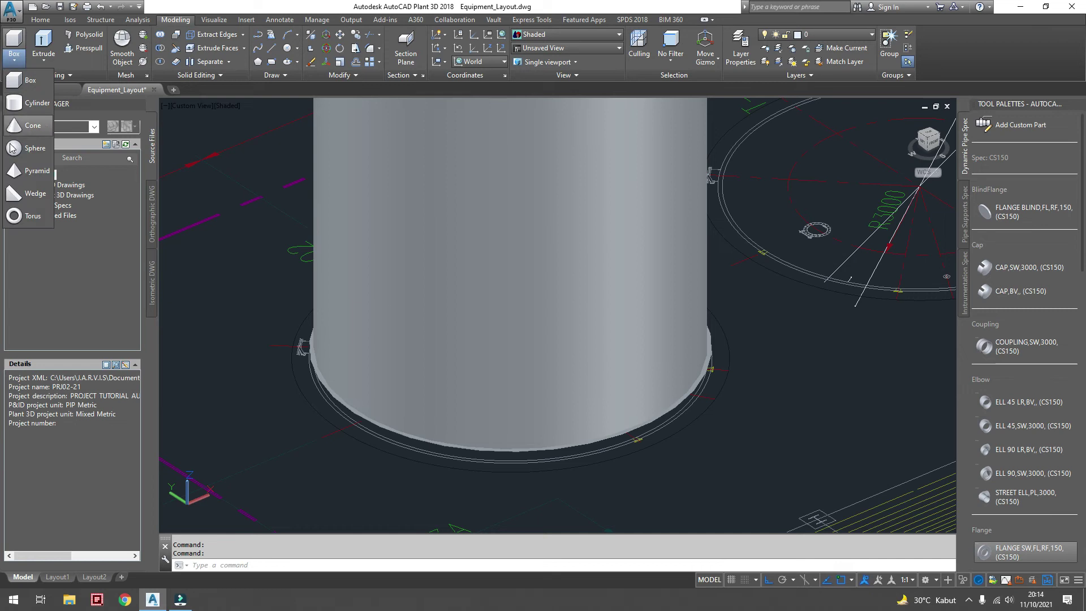
{"action": "left_click", "coordinate": [39, 106]}
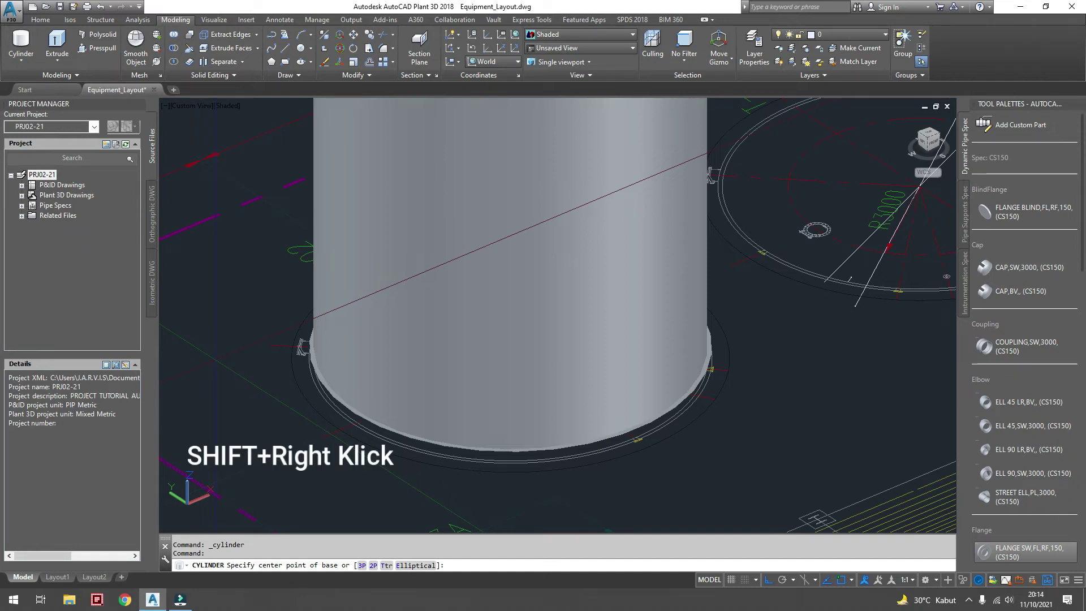
{"action": "right_click", "coordinate": [275, 112], "text": "shift"}
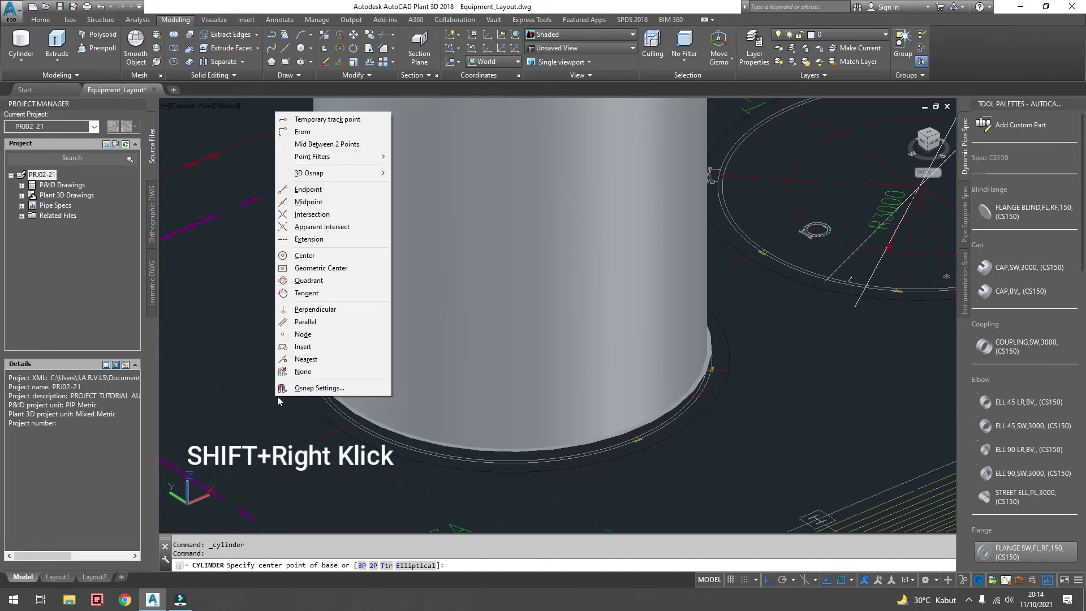
{"action": "left_click", "coordinate": [305, 256]}
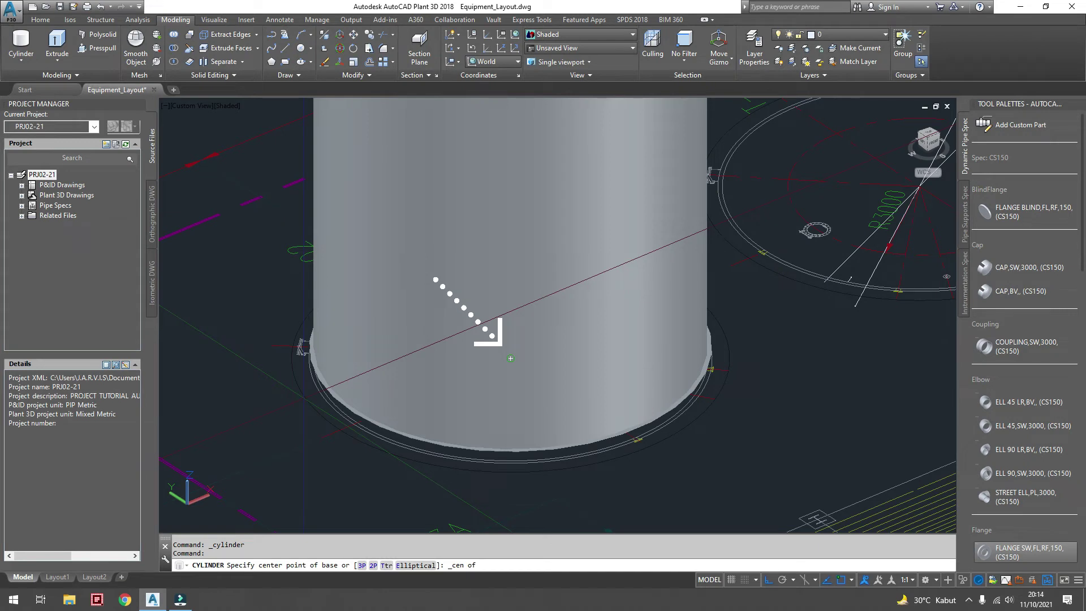
{"action": "left_click", "coordinate": [303, 394]}
{"action": "scroll", "coordinate": [352, 426], "scroll_direction": "up", "scroll_amount": 5}
{"action": "type", "text": "D"}
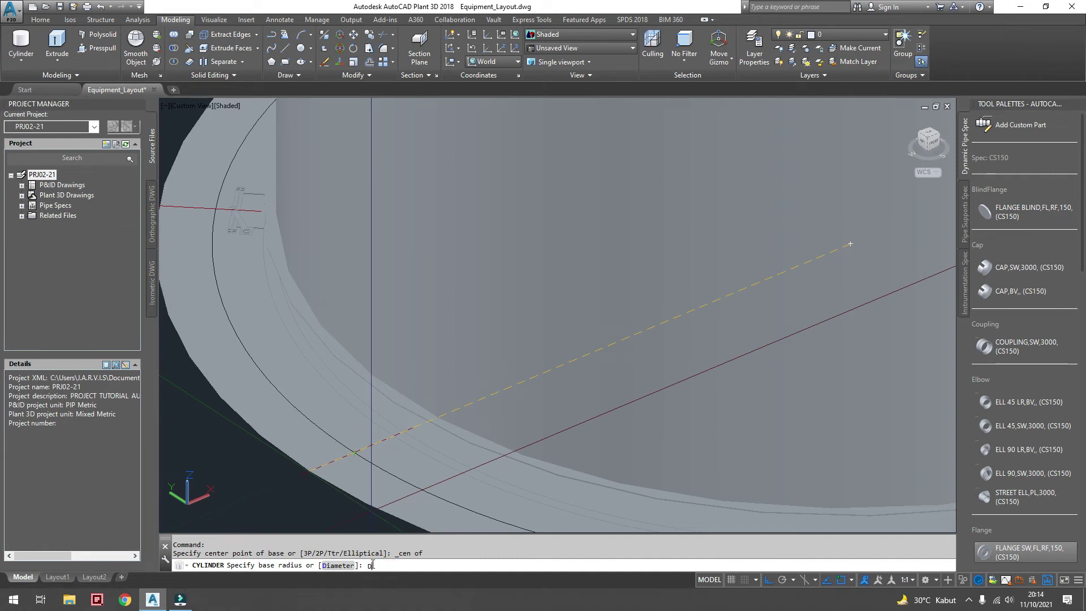
{"action": "key", "text": "Return"}
{"action": "scroll", "coordinate": [311, 487], "scroll_direction": "down", "scroll_amount": 3}
{"action": "type", "text": "10000"}
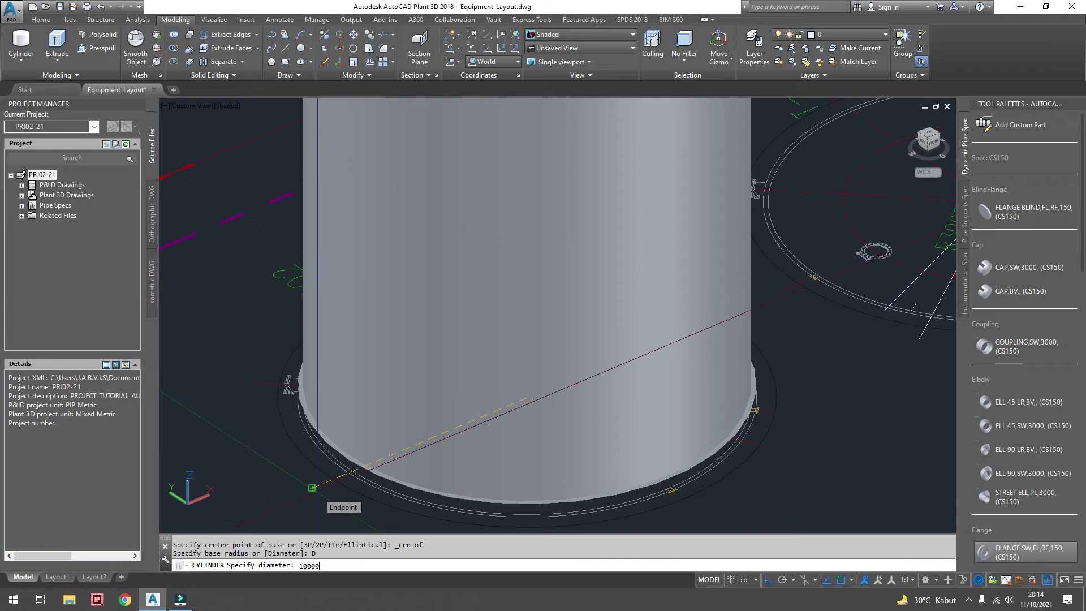
{"action": "key", "text": "Return"}
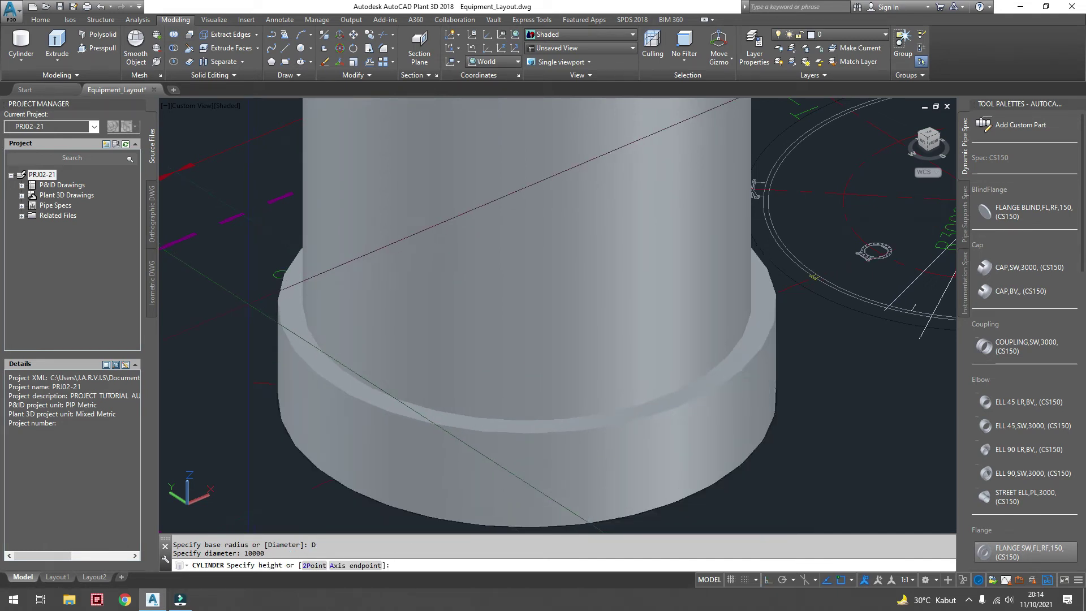
{"action": "type", "text": "300"}
{"action": "key", "text": "Return"}
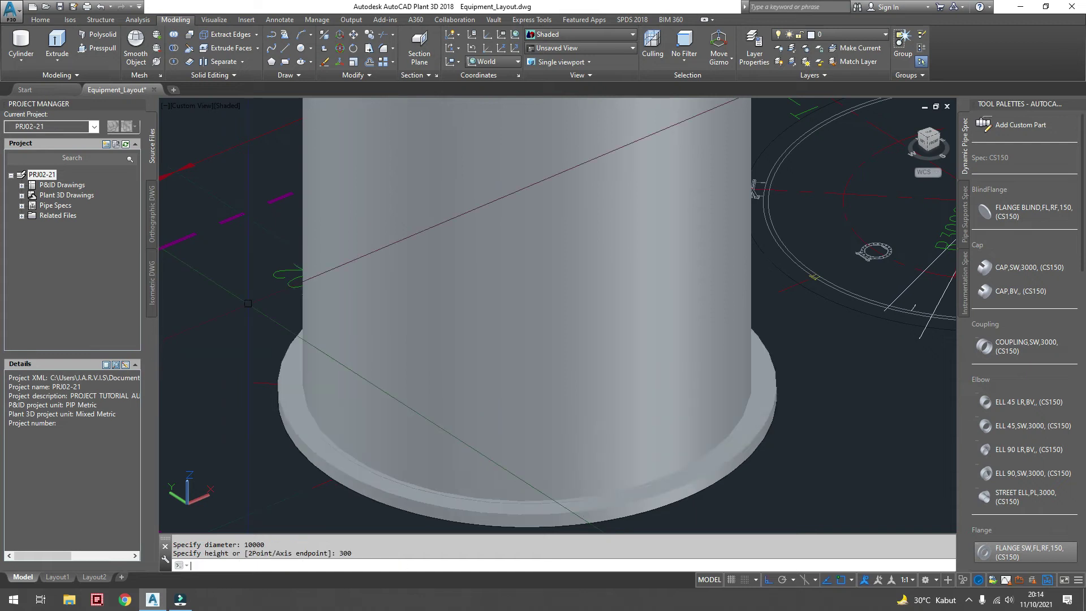
Set the cylinder slab's colour to grey index colour 8 through its Properties palette.
{"action": "scroll", "coordinate": [339, 345], "scroll_direction": "down", "scroll_amount": 2}
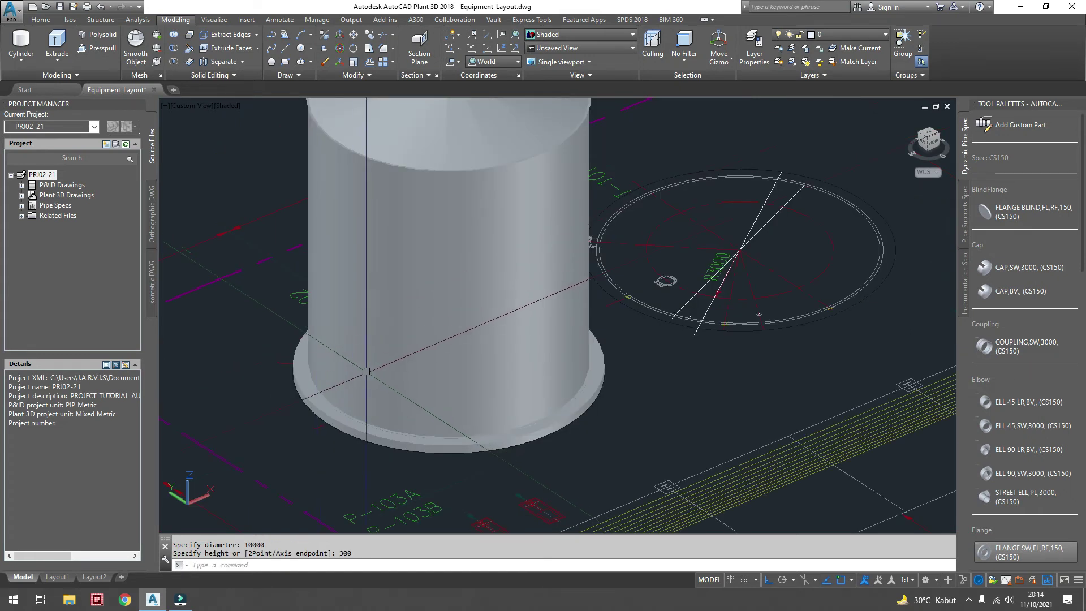
{"action": "scroll", "coordinate": [314, 400], "scroll_direction": "up", "scroll_amount": 2}
{"action": "left_click", "coordinate": [313, 401]}
{"action": "right_click", "coordinate": [309, 402]}
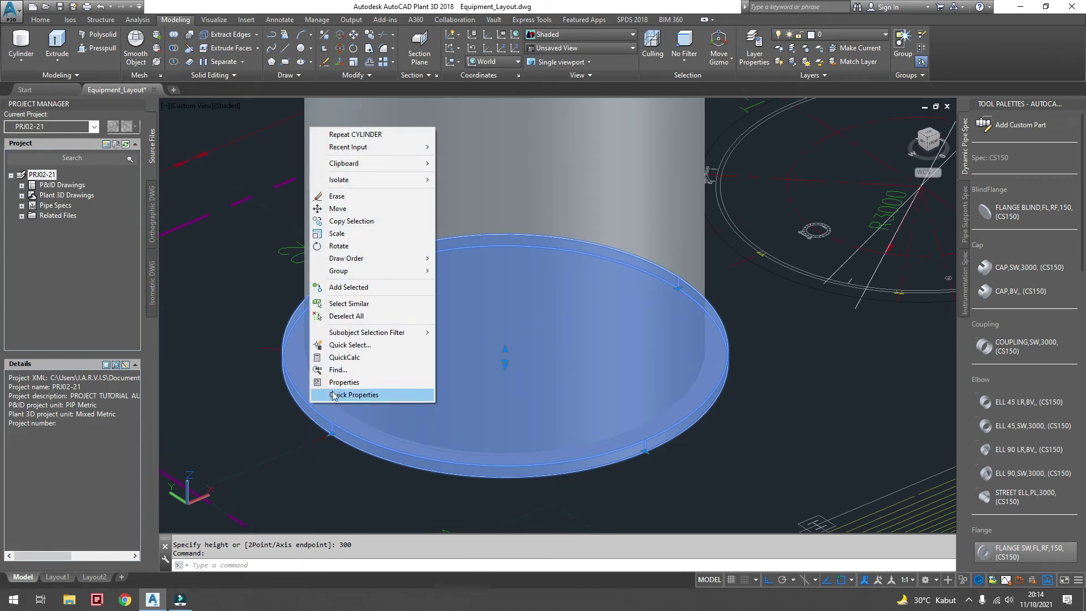
{"action": "left_click", "coordinate": [336, 382]}
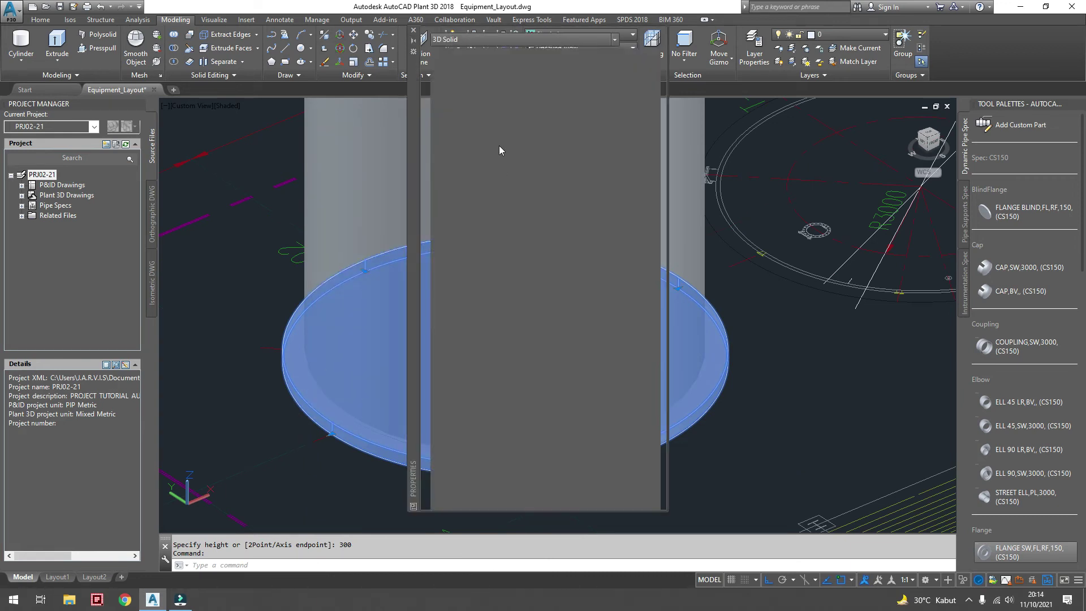
{"action": "left_click", "coordinate": [586, 67]}
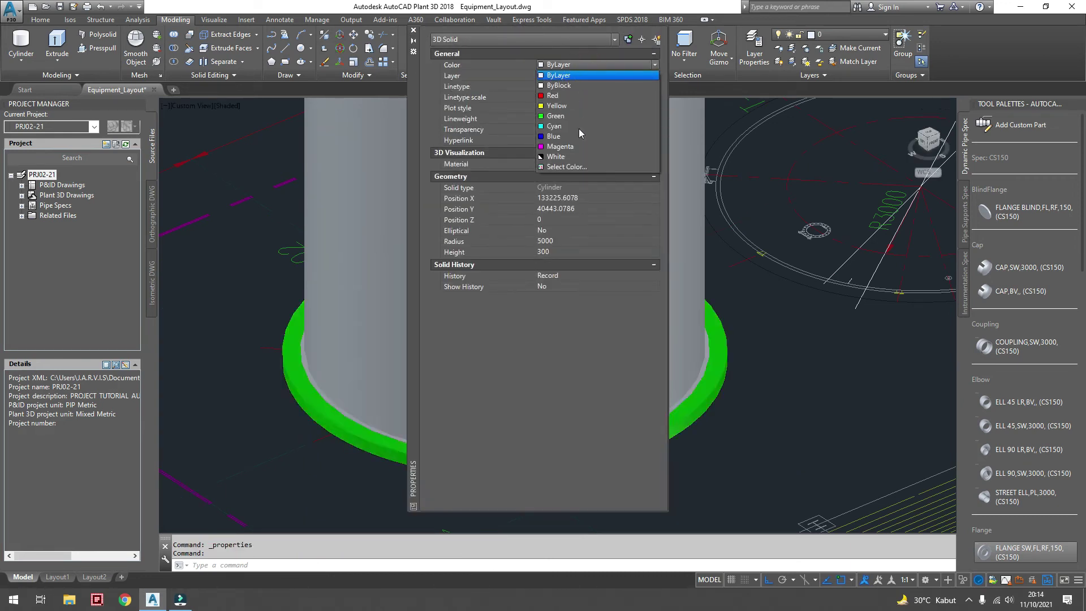
{"action": "left_click", "coordinate": [568, 167]}
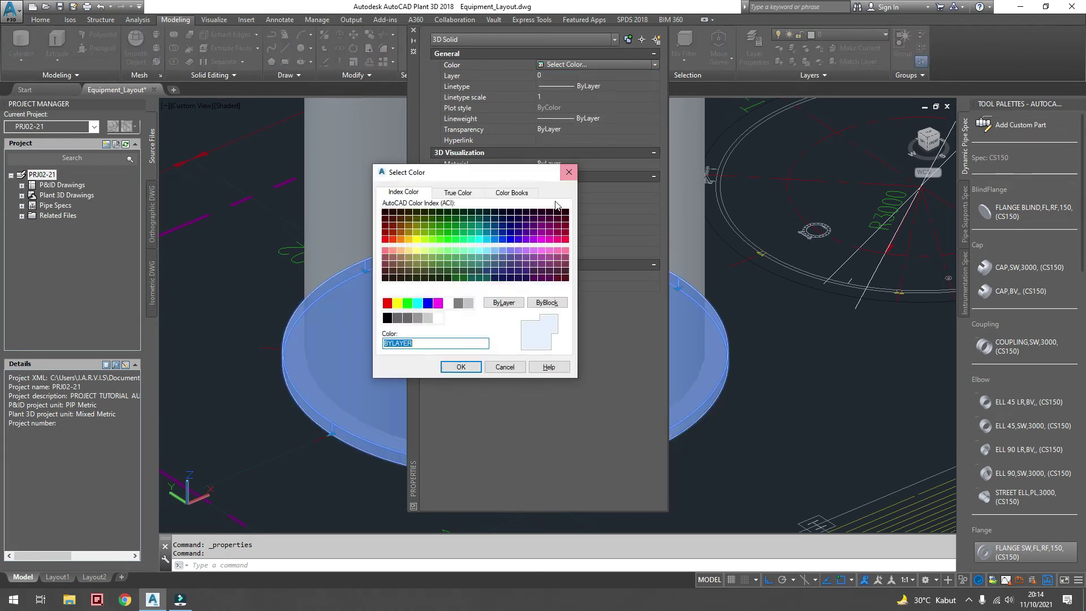
{"action": "left_click", "coordinate": [459, 304]}
{"action": "left_click", "coordinate": [460, 367]}
{"action": "left_click", "coordinate": [414, 30]}
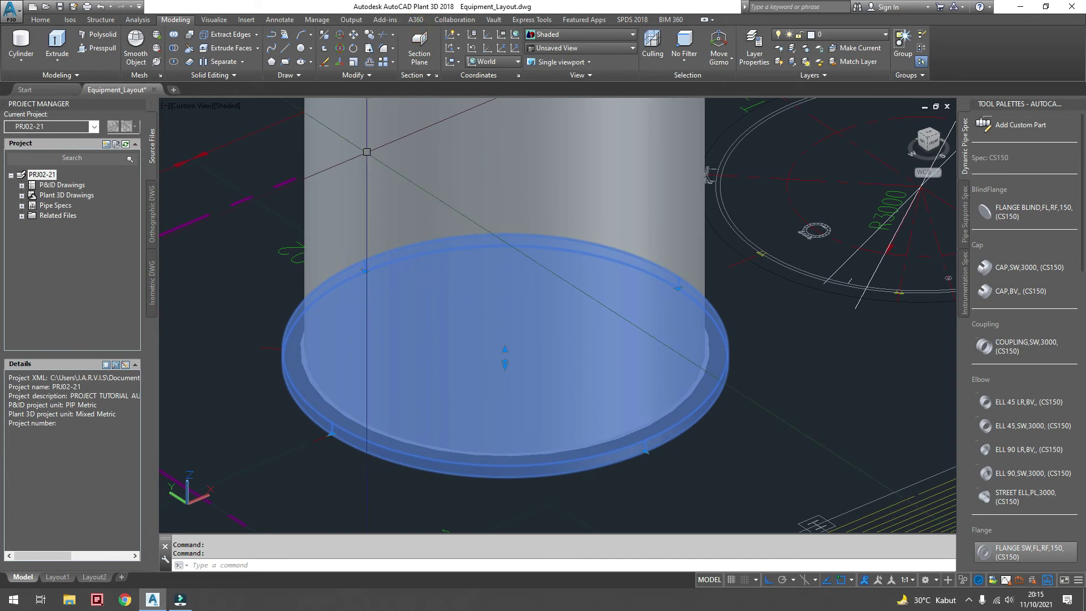
{"action": "key", "text": "Escape"}
Orbit and zoom around tank T-102 to review it sitting on its new slab.
{"action": "scroll", "coordinate": [366, 294], "scroll_direction": "down", "scroll_amount": 5}
{"action": "middle_click_drag", "start_coordinate": [367, 293], "coordinate": [391, 291], "text": "shift"}
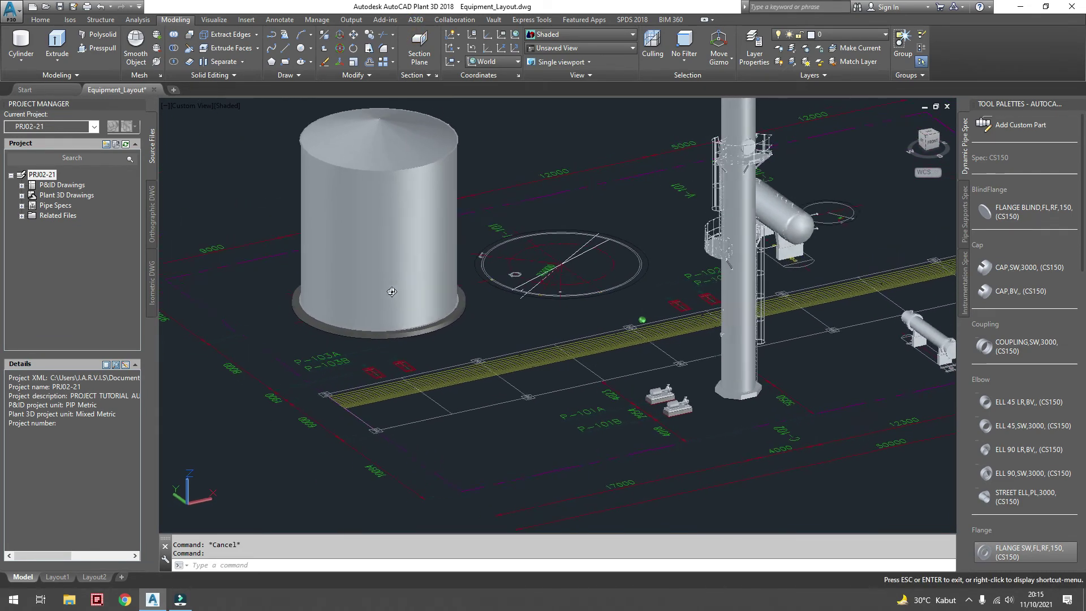
{"action": "mouse_move", "coordinate": [391, 291]}
{"action": "middle_mouse_down", "text": "shift"}
{"action": "mouse_move", "coordinate": [497, 355]}
{"action": "mouse_move", "coordinate": [548, 340]}
{"action": "middle_mouse_up", "text": "shift"}
{"action": "key", "text": "ctrl+z"}
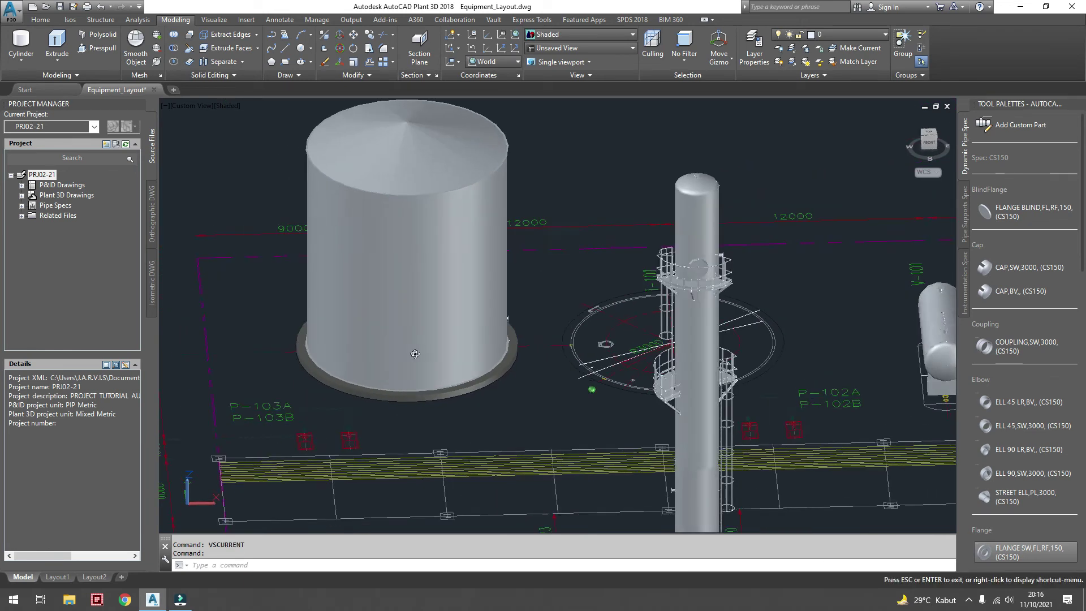
{"action": "scroll", "coordinate": [549, 339], "scroll_direction": "down", "scroll_amount": 2}
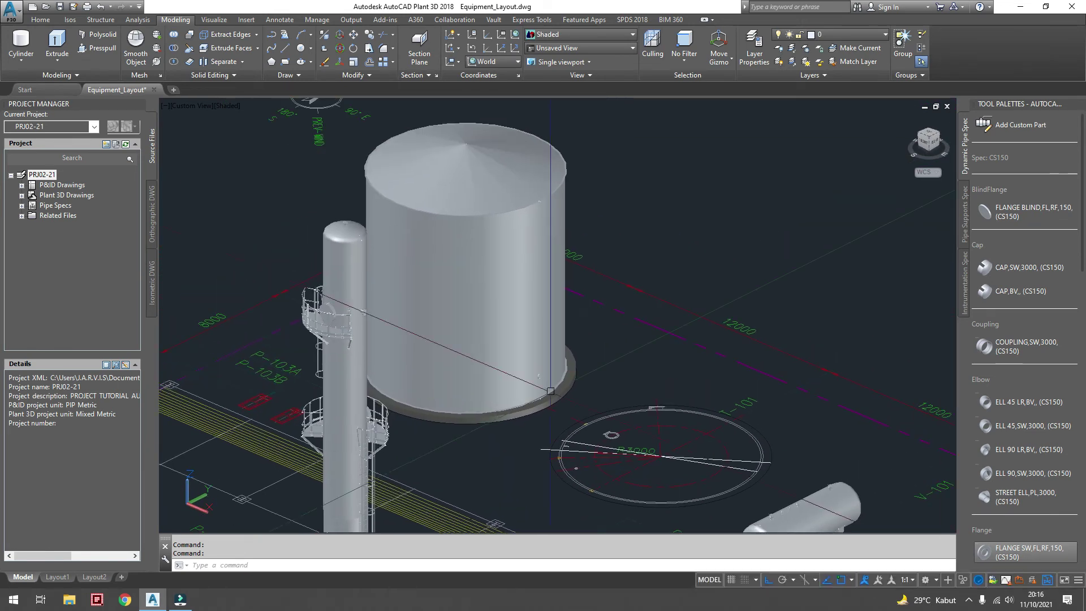
{"action": "scroll", "coordinate": [533, 370], "scroll_direction": "up", "scroll_amount": 4}
{"action": "scroll", "coordinate": [534, 370], "scroll_direction": "up", "scroll_amount": 2}
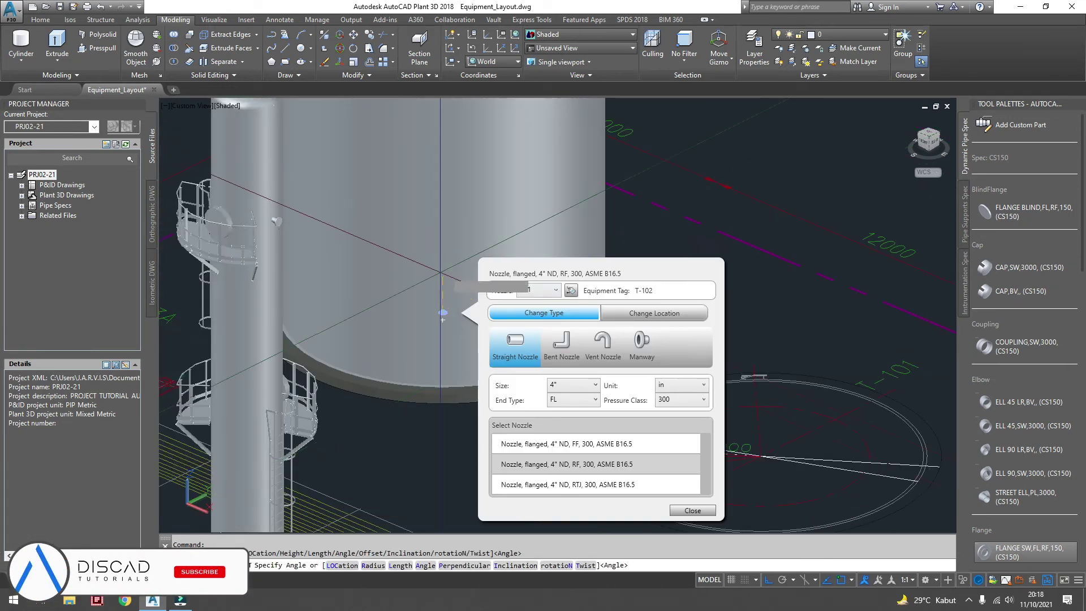
Set nozzle N-1's location to length 150 at a 270° angle.
{"action": "left_click", "coordinate": [679, 313]}
{"action": "left_click", "coordinate": [707, 339]}
{"action": "double_click", "coordinate": [891, 378]}
{"action": "type", "text": "150"}
{"action": "double_click", "coordinate": [892, 399]}
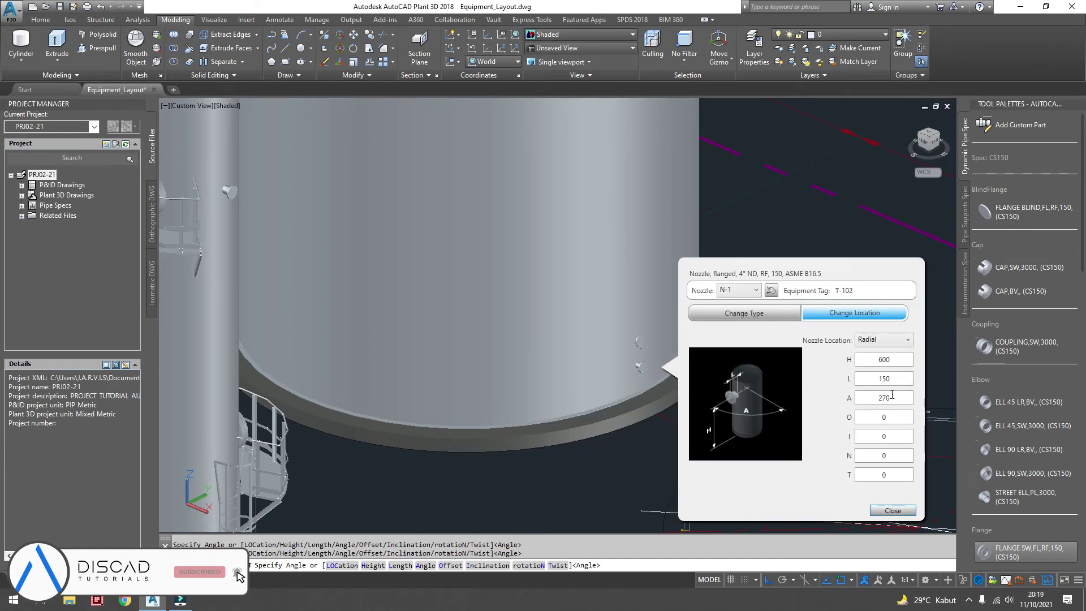
{"action": "left_click", "coordinate": [553, 512]}
Edit nozzle N-2's location to height 600 and length 150.
{"action": "middle_click_drag", "start_coordinate": [429, 350], "coordinate": [278, 356], "text": "shift"}
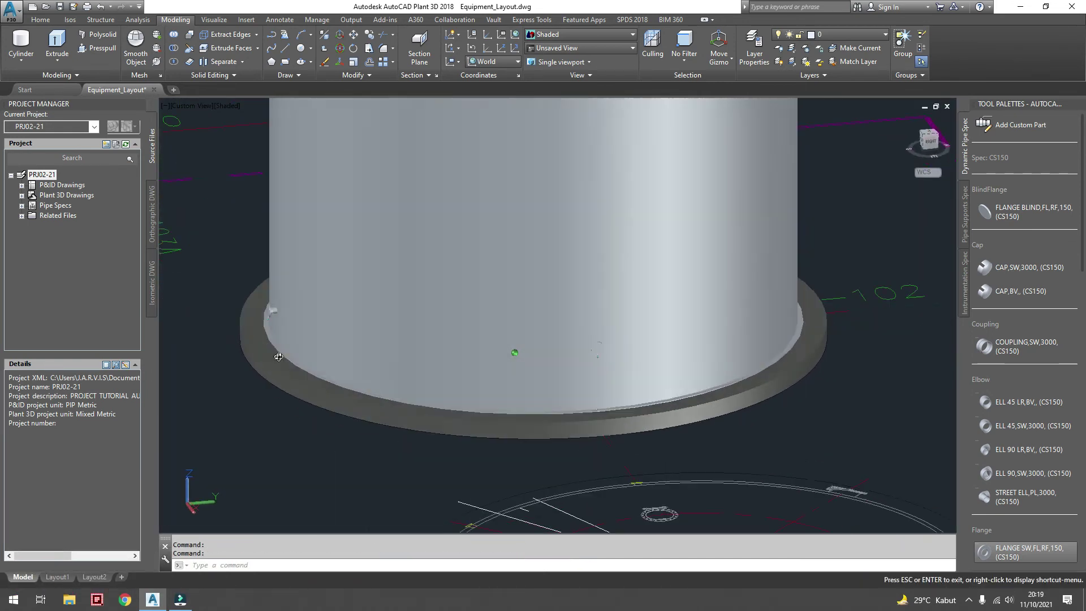
{"action": "key", "text": "Escape"}
{"action": "scroll", "coordinate": [630, 367], "scroll_direction": "up", "scroll_amount": 5}
{"action": "left_click", "coordinate": [628, 366]}
{"action": "left_click", "coordinate": [841, 317]}
{"action": "double_click", "coordinate": [871, 364]}
{"action": "type", "text": "600"}
{"action": "key", "text": "Tab"}
{"action": "type", "text": "150"}
{"action": "key", "text": "Tab"}
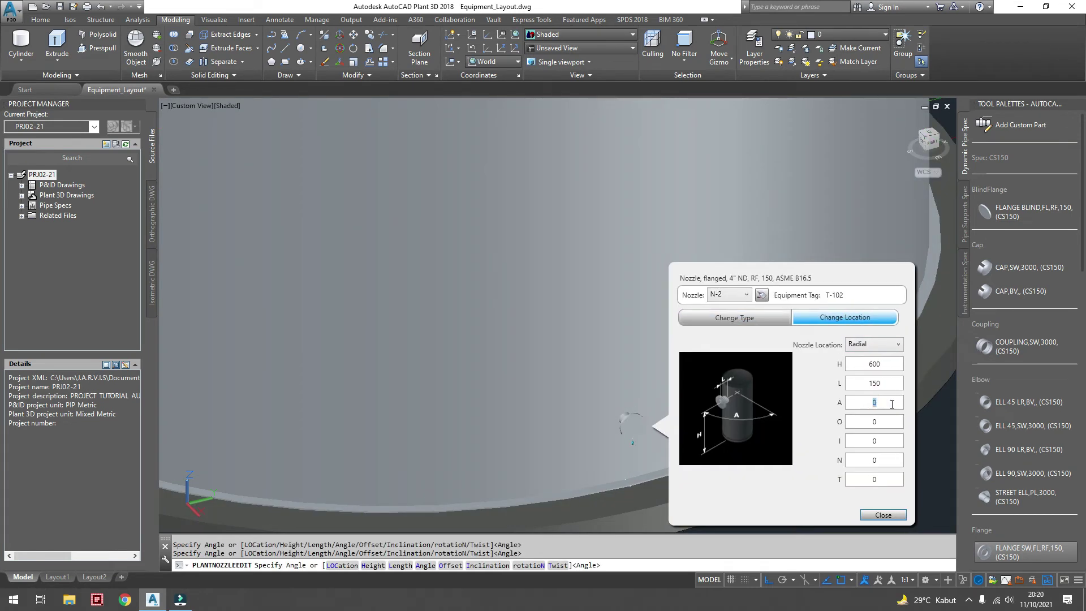
{"action": "key", "text": "Return"}
{"action": "scroll", "coordinate": [338, 404], "scroll_direction": "down", "scroll_amount": 5}
{"action": "scroll", "coordinate": [337, 403], "scroll_direction": "up", "scroll_amount": 2}
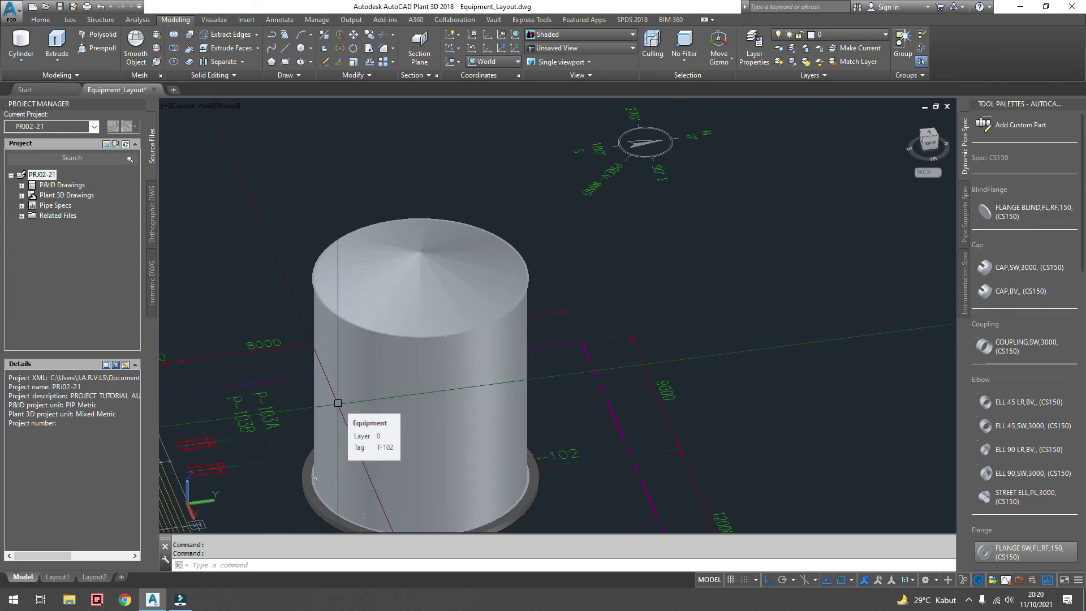
Add roof nozzle N-3: 2" flanged, class 150, on top at radius 4000, length 300.
{"action": "left_click", "coordinate": [337, 403]}
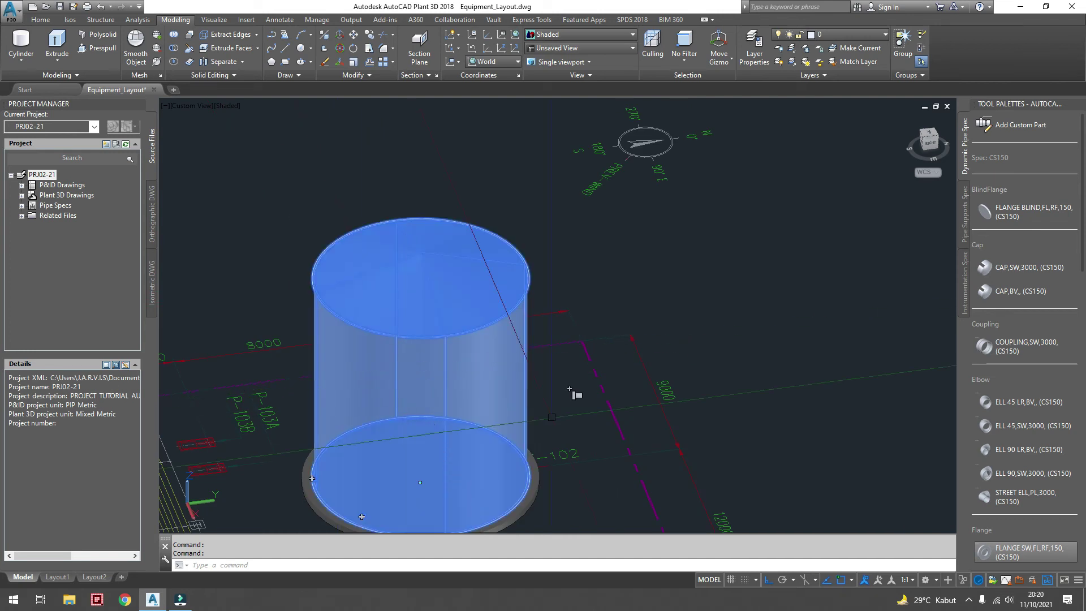
{"action": "left_click", "coordinate": [575, 392]}
{"action": "left_click", "coordinate": [676, 482]}
{"action": "left_click", "coordinate": [682, 490]}
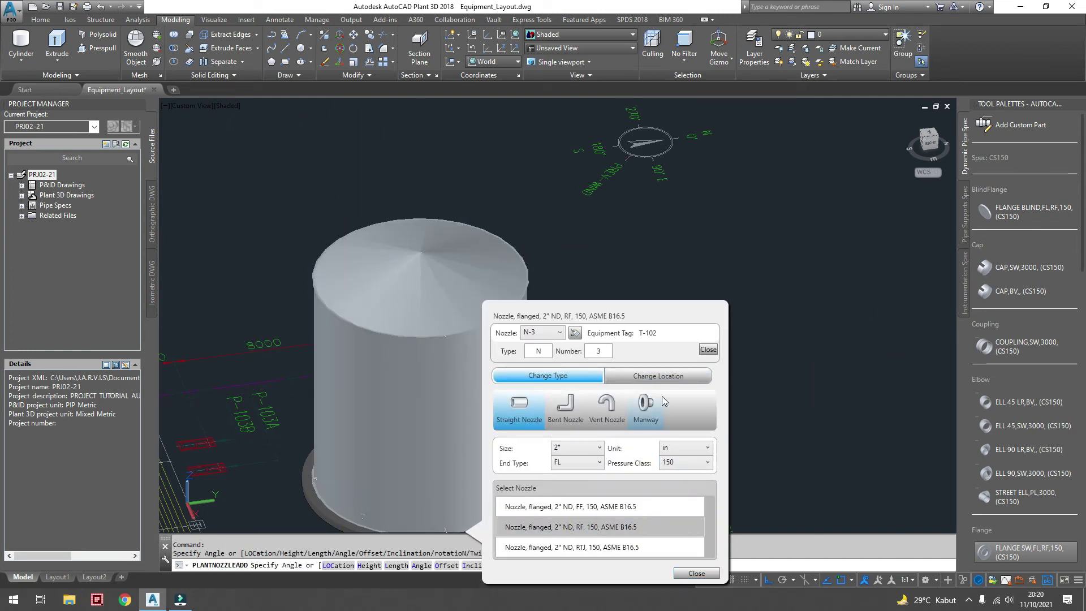
{"action": "left_click", "coordinate": [658, 390]}
{"action": "double_click", "coordinate": [694, 194]}
{"action": "type", "text": "4000"}
{"action": "key", "text": "Tab"}
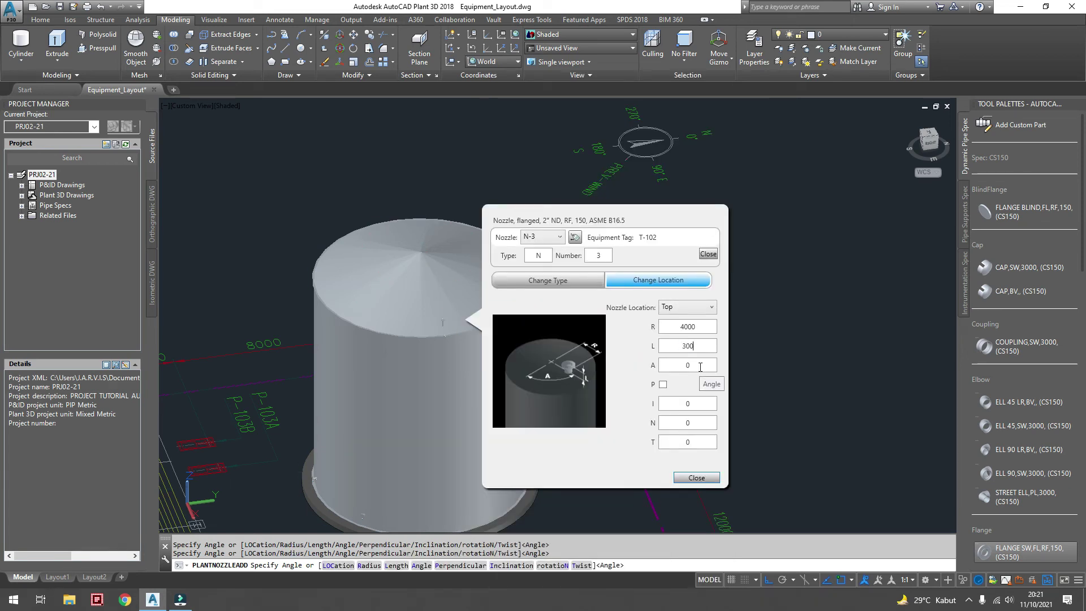
{"action": "key", "text": "Return"}
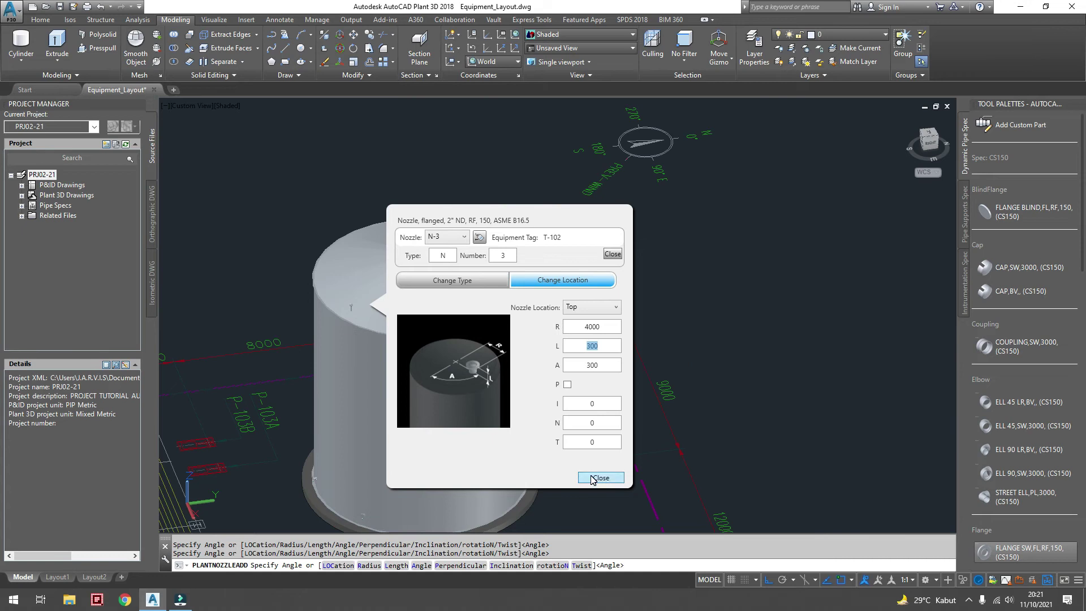
{"action": "left_click", "coordinate": [600, 477]}
Add round 24" manway N-4 on the roof at radius 3000, length 250, angle 270.
{"action": "left_click", "coordinate": [361, 195]}
{"action": "right_click", "coordinate": [362, 195]}
{"action": "key", "text": "Escape"}
{"action": "left_click", "coordinate": [388, 328]}
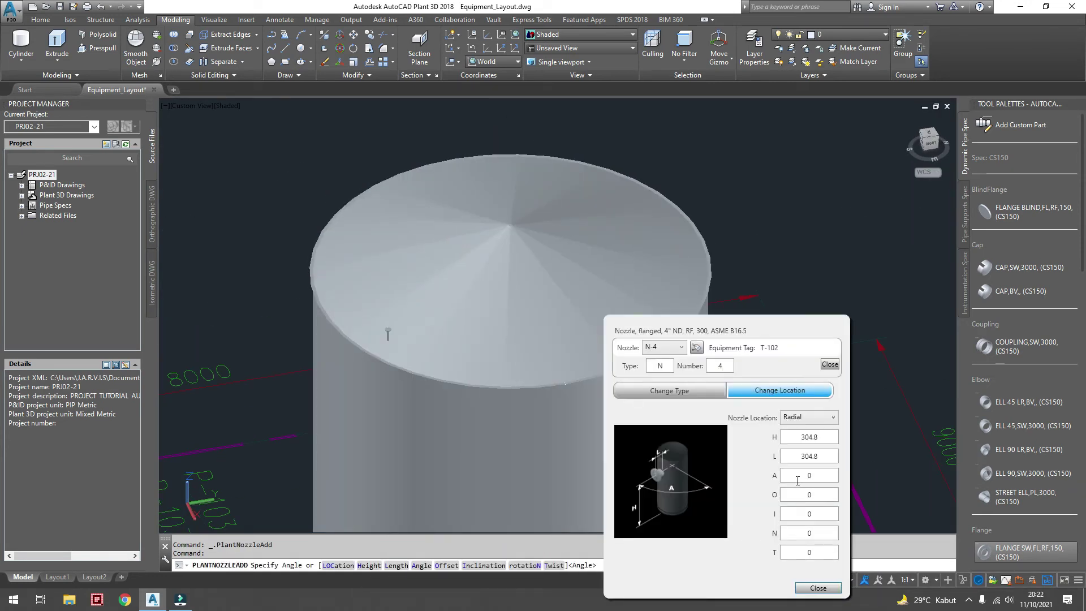
{"action": "left_click", "coordinate": [669, 390]}
{"action": "left_click", "coordinate": [767, 419]}
{"action": "left_click", "coordinate": [698, 462]}
{"action": "left_click", "coordinate": [694, 257]}
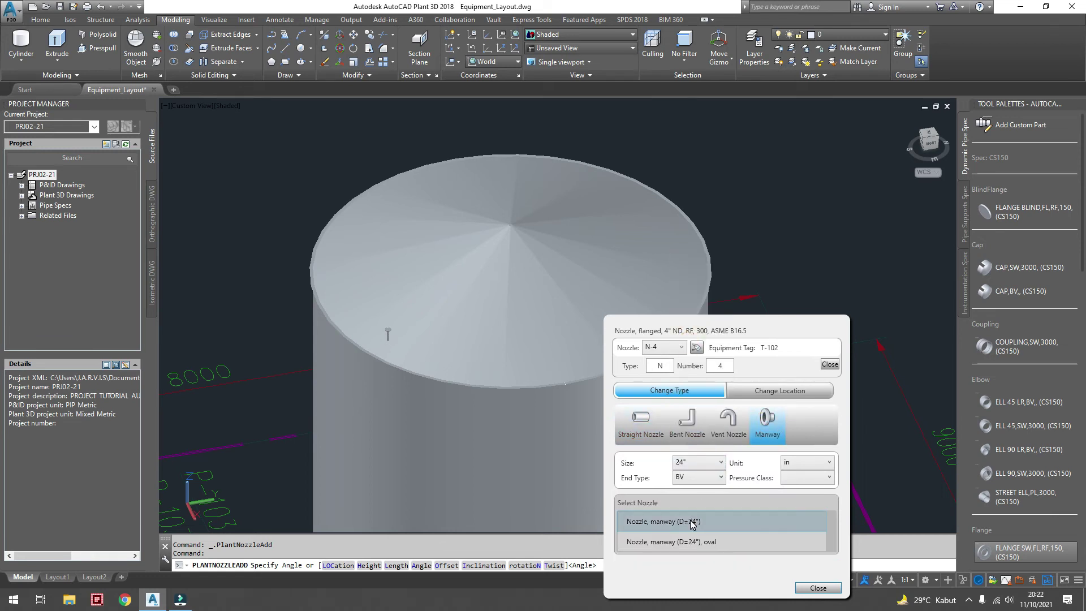
{"action": "left_click", "coordinate": [775, 380]}
{"action": "type", "text": "250"}
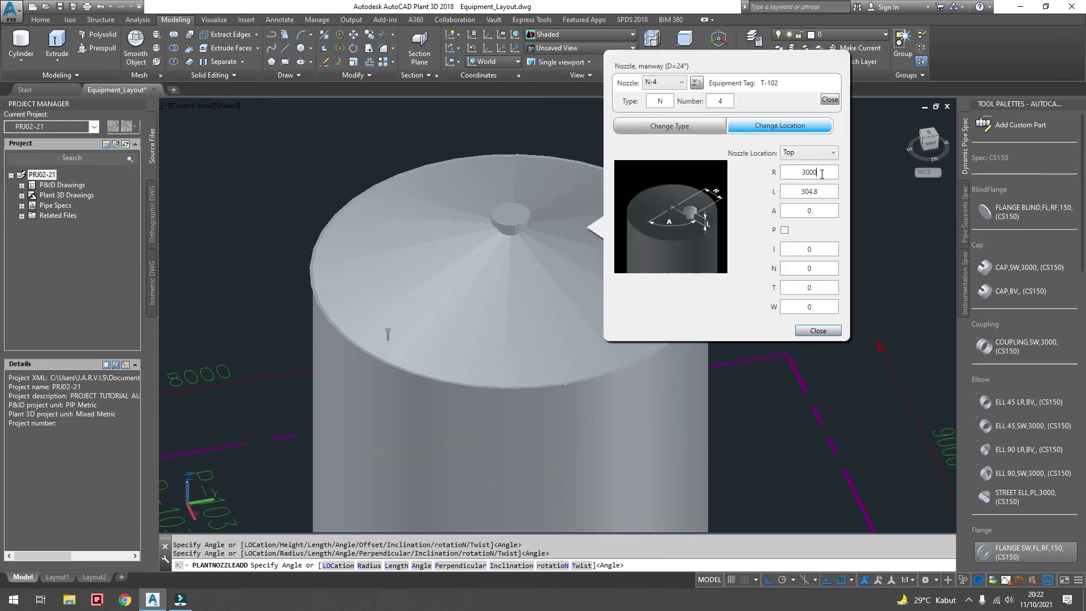
{"action": "left_click", "coordinate": [812, 415]}
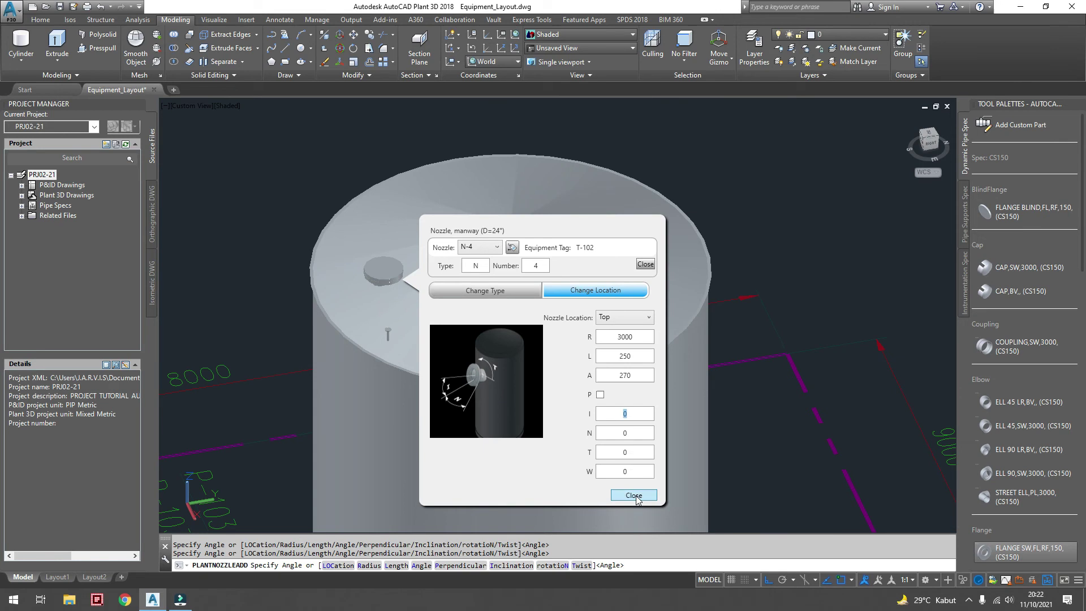
{"action": "left_click", "coordinate": [635, 495]}
{"action": "mouse_move", "coordinate": [635, 495]}
{"action": "middle_mouse_down", "text": "shift"}
{"action": "mouse_move", "coordinate": [367, 243]}
{"action": "mouse_move", "coordinate": [386, 370]}
{"action": "middle_mouse_up", "text": "shift"}
{"action": "scroll", "coordinate": [387, 369], "scroll_direction": "up", "scroll_amount": 2}
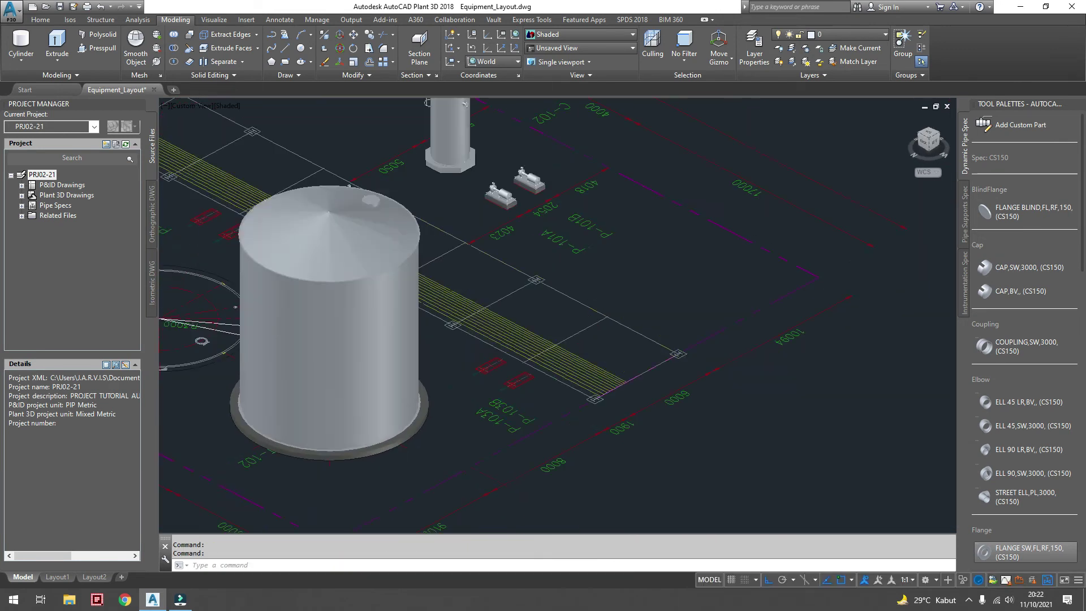
Start a new nozzle on tank T-102's shell and dismiss the shared-location warning.
{"action": "left_click", "coordinate": [387, 370]}
{"action": "right_click", "coordinate": [393, 196]}
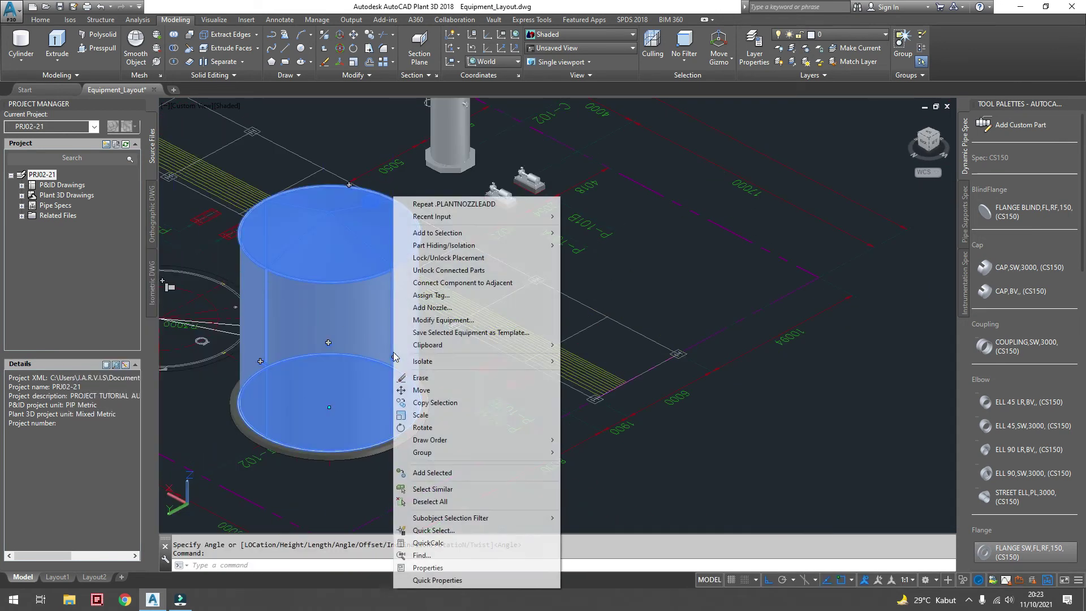
{"action": "left_click", "coordinate": [443, 308]}
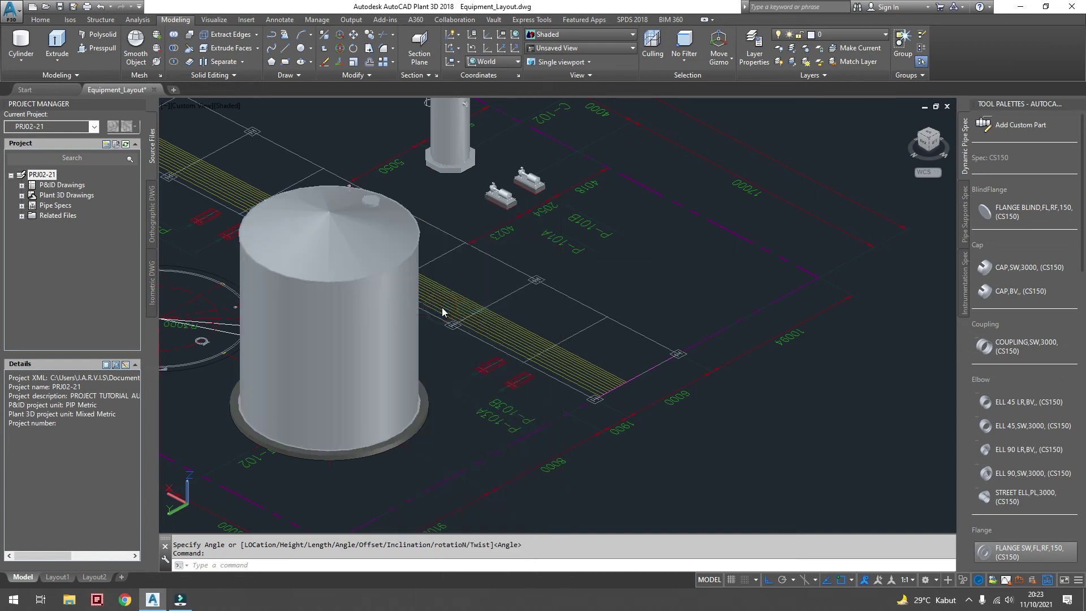
{"action": "left_click", "coordinate": [442, 311]}
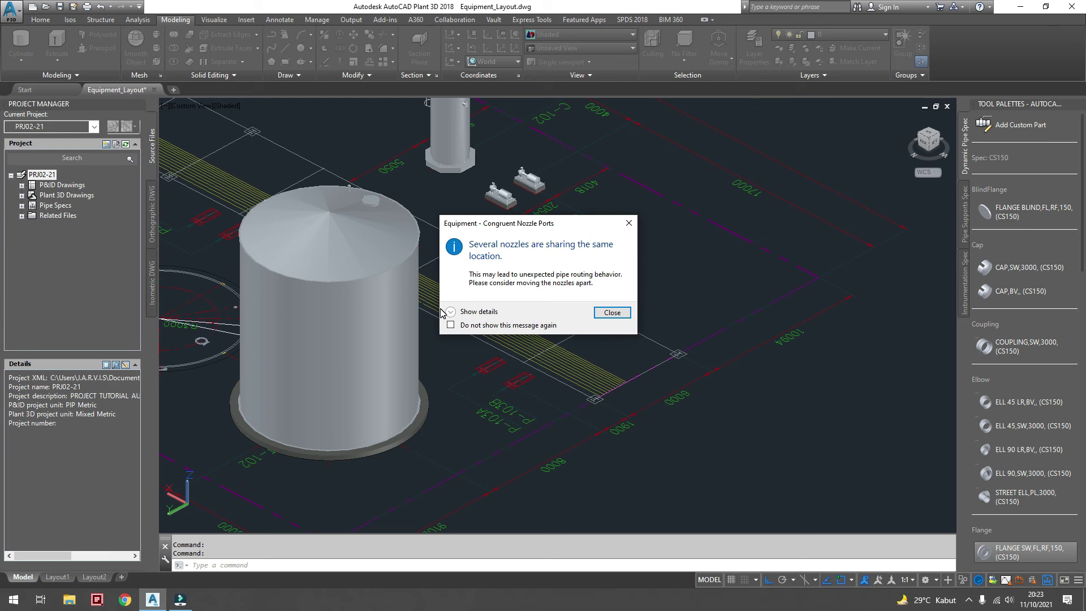
{"action": "left_click", "coordinate": [606, 316]}
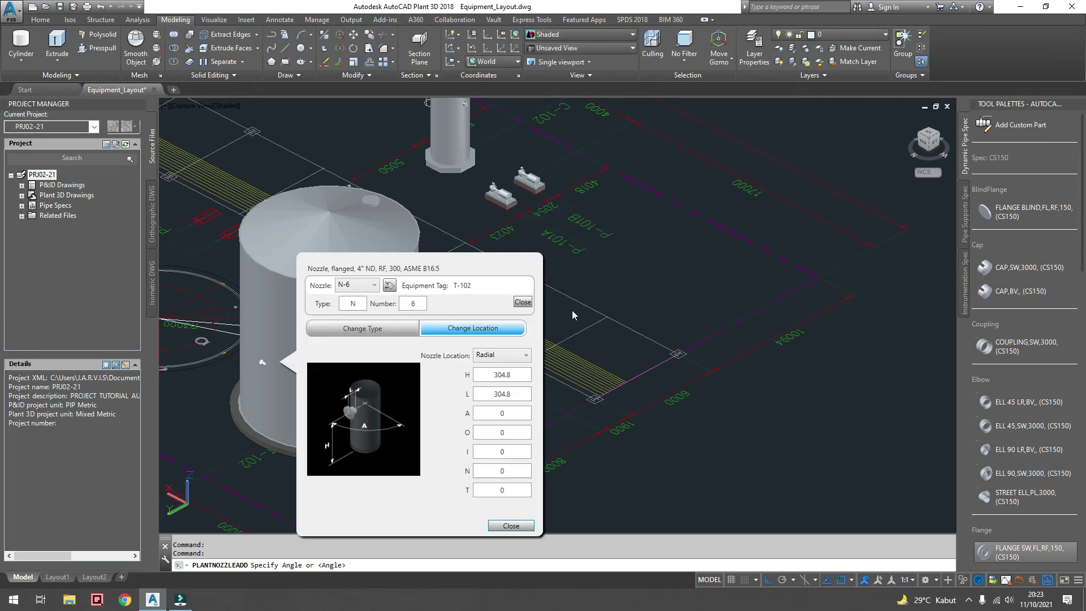
Make it a 24" manway of type MH, number 1, positioned low on the shell.
{"action": "left_click", "coordinate": [458, 267]}
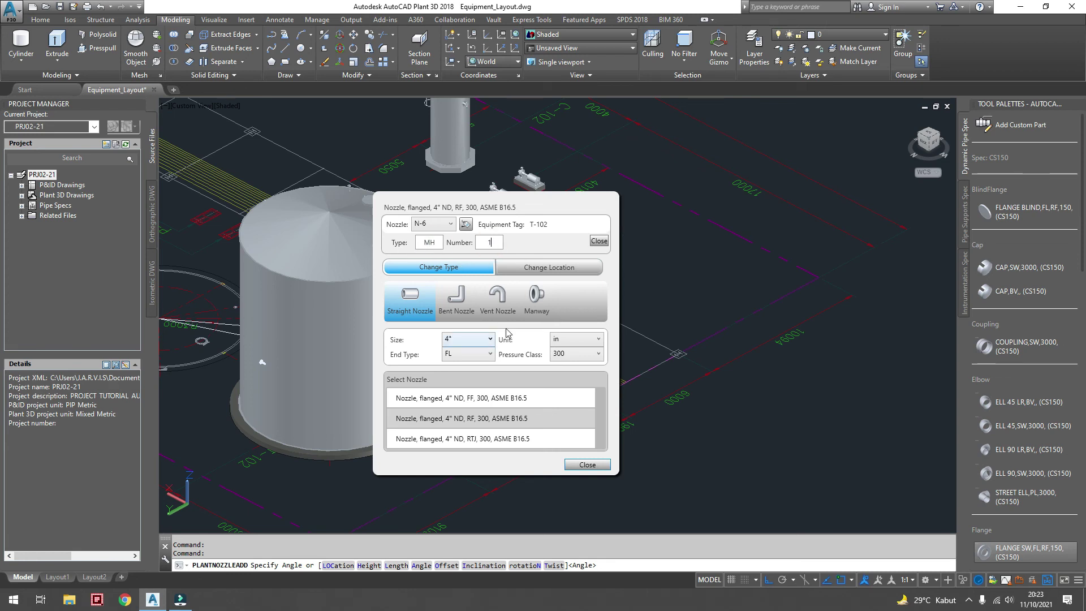
{"action": "left_click", "coordinate": [536, 300]}
{"action": "left_click", "coordinate": [468, 339]}
{"action": "left_click", "coordinate": [460, 468]}
{"action": "left_click", "coordinate": [548, 267]}
{"action": "double_click", "coordinate": [589, 314]}
{"action": "type", "text": "1050"}
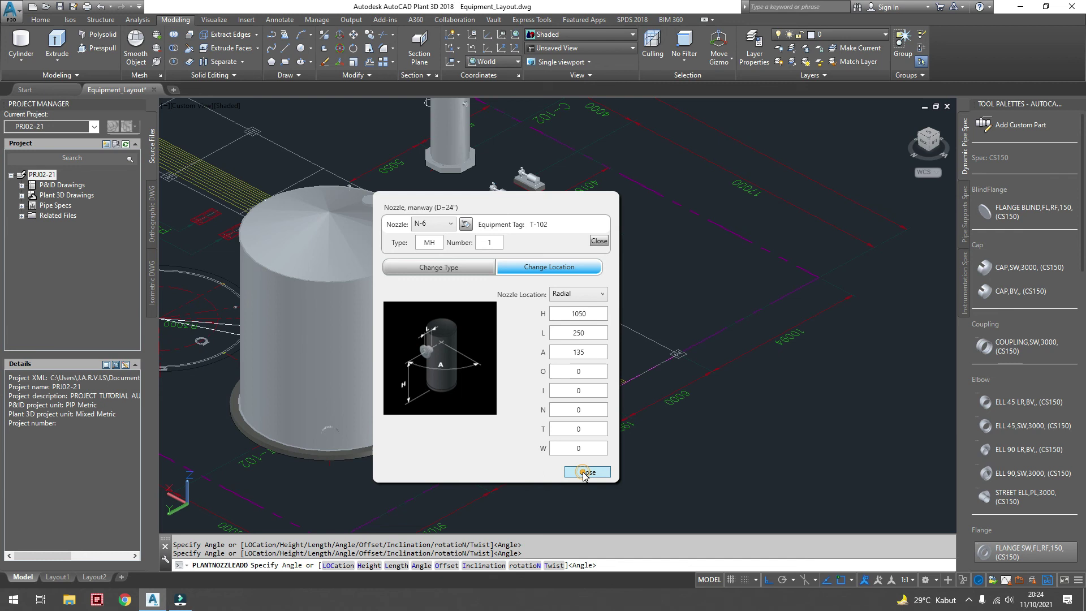
{"action": "left_click", "coordinate": [587, 471]}
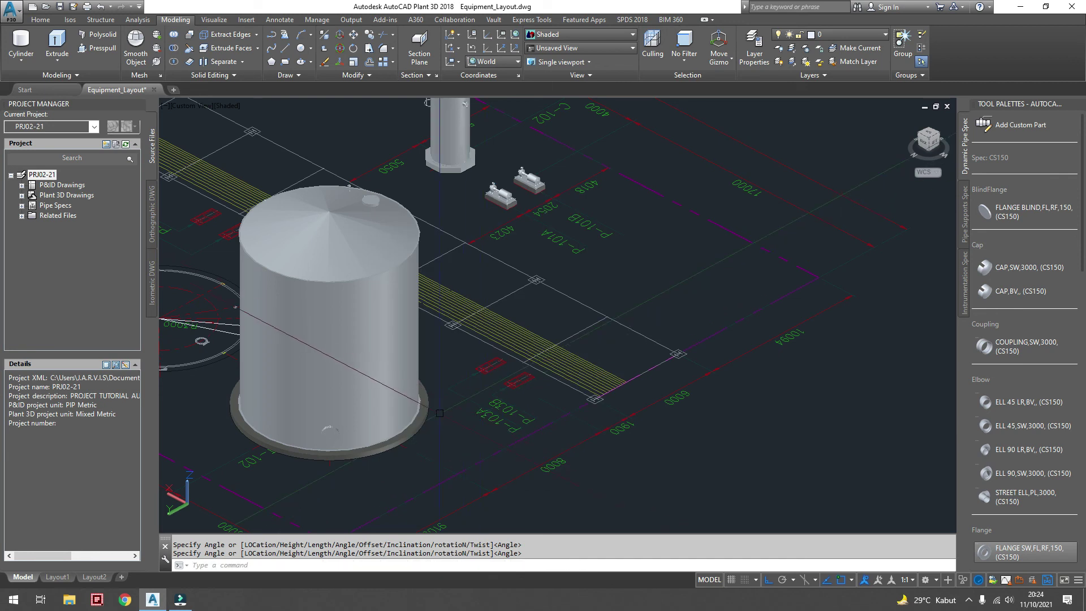
{"action": "scroll", "coordinate": [321, 437], "scroll_direction": "up", "scroll_amount": 2}
{"action": "scroll", "coordinate": [320, 437], "scroll_direction": "up", "scroll_amount": 2}
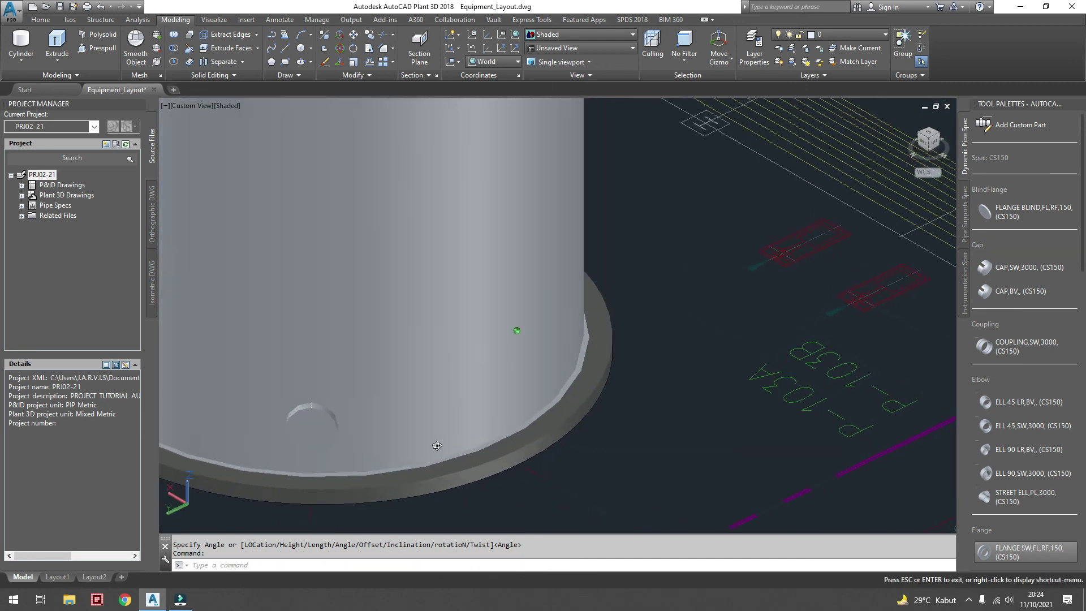
{"action": "scroll", "coordinate": [423, 441], "scroll_direction": "down", "scroll_amount": 1}
{"action": "scroll", "coordinate": [423, 441], "scroll_direction": "down", "scroll_amount": 3}
{"action": "mouse_move", "coordinate": [423, 441]}
{"action": "middle_mouse_down"}
{"action": "mouse_move", "coordinate": [368, 419]}
{"action": "mouse_move", "coordinate": [486, 436]}
{"action": "mouse_move", "coordinate": [376, 453]}
{"action": "middle_mouse_up"}
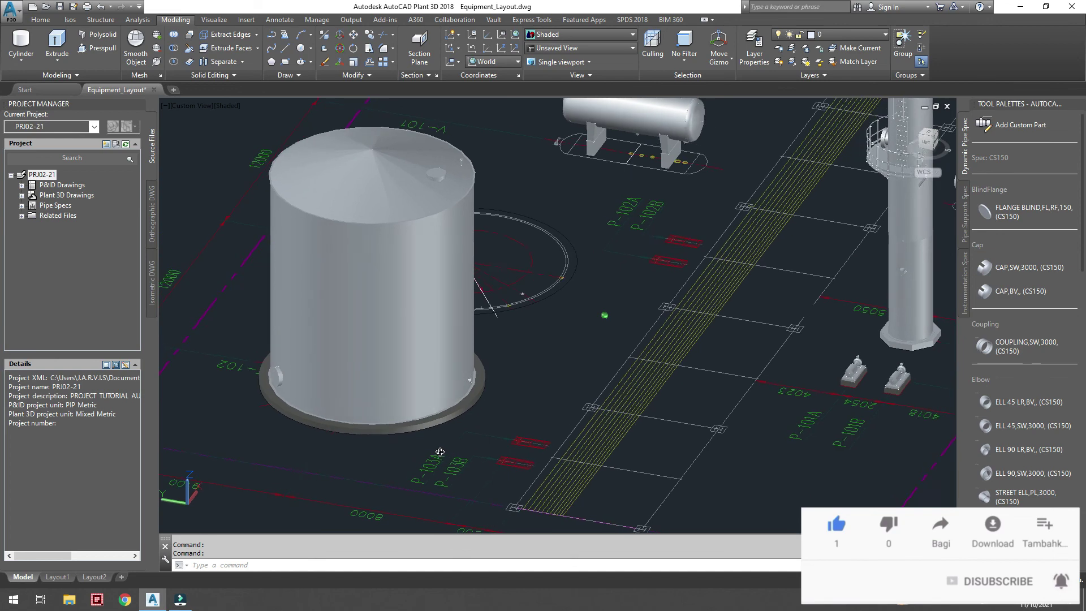
{"action": "scroll", "coordinate": [396, 424], "scroll_direction": "down", "scroll_amount": 2}
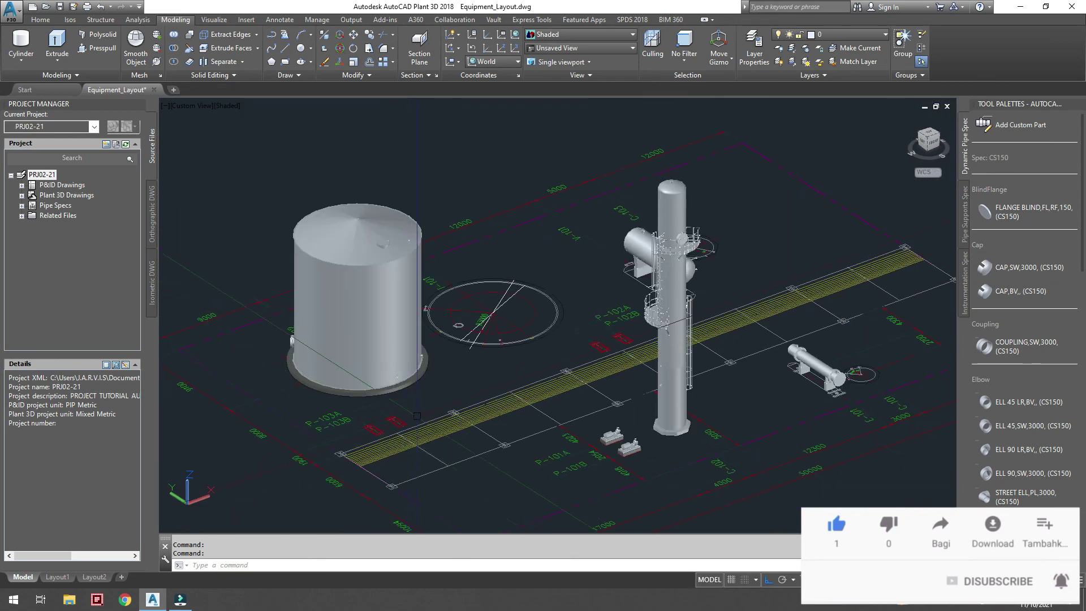
{"action": "scroll", "coordinate": [413, 383], "scroll_direction": "up", "scroll_amount": 4}
{"action": "scroll", "coordinate": [413, 383], "scroll_direction": "down", "scroll_amount": 4}
{"action": "middle_click_drag", "start_coordinate": [413, 382], "coordinate": [358, 368], "text": "shift"}
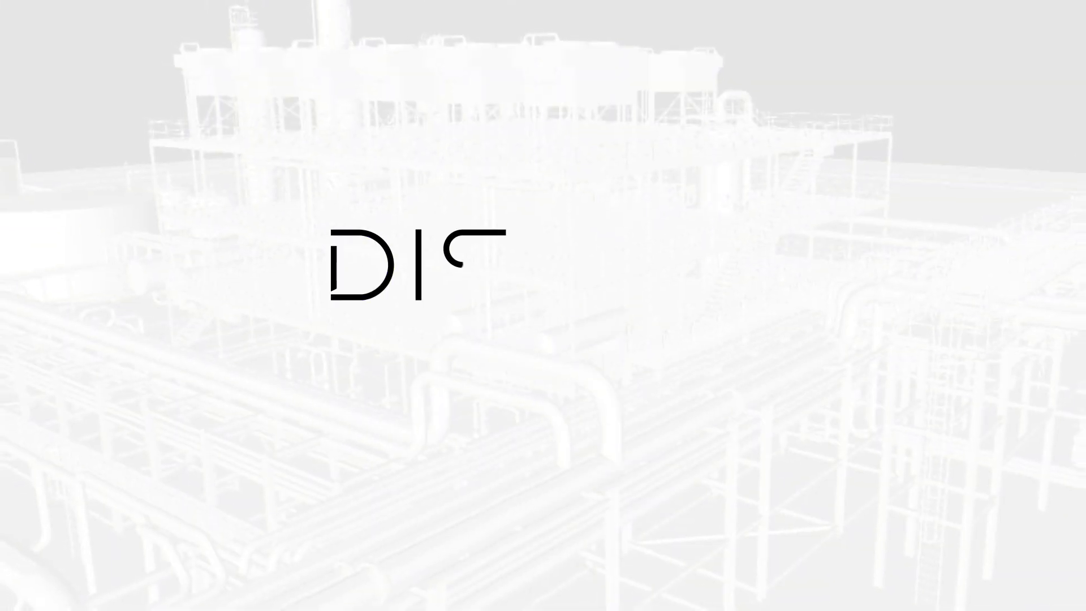